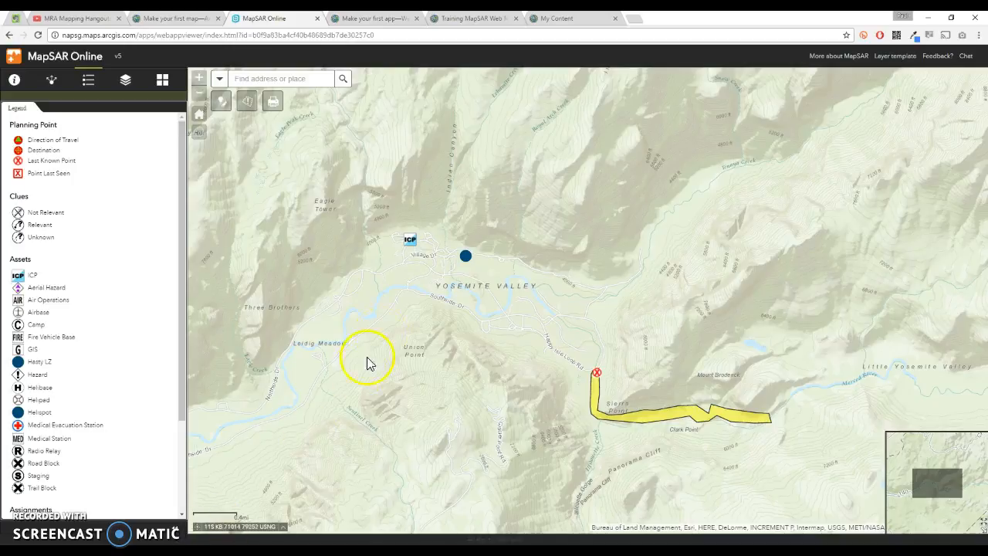
- Look over the MRA Mapping Hangouts playlist and the "Make your first map" help page
click(65, 20)
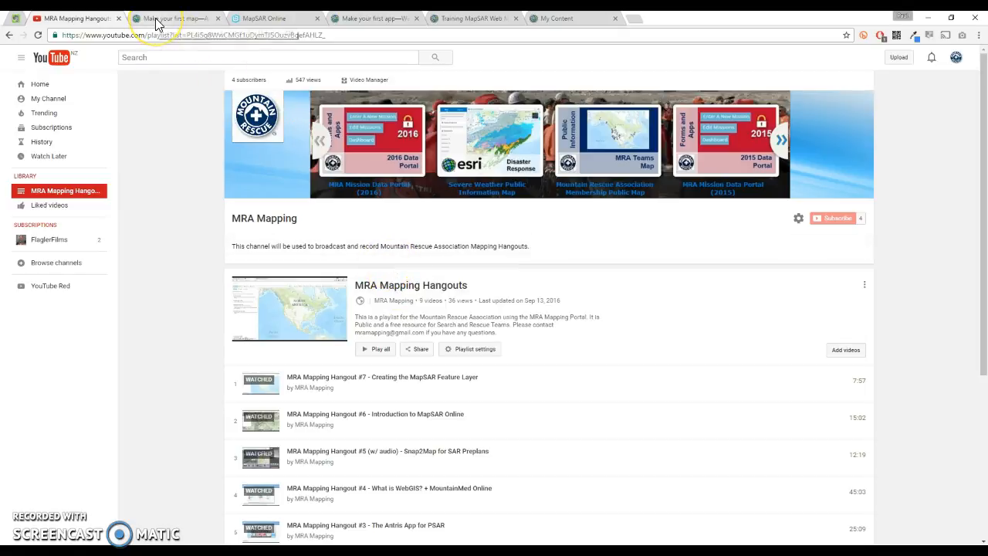
click(156, 22)
click(122, 162)
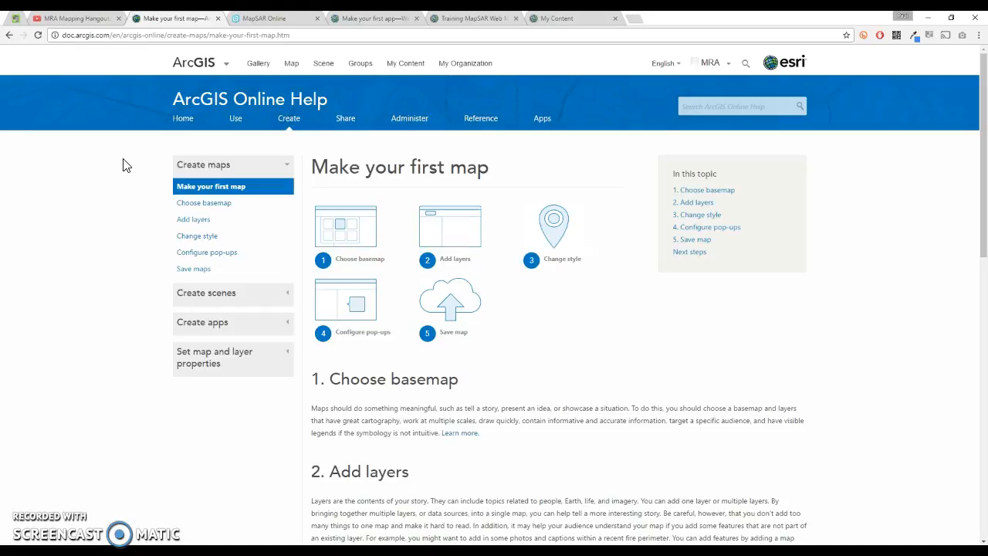
- Switch to MapSAR Online and place a Clue Not Relevant point at the eastern end of the yellow assignment area, leaving its attributes blank
click(268, 22)
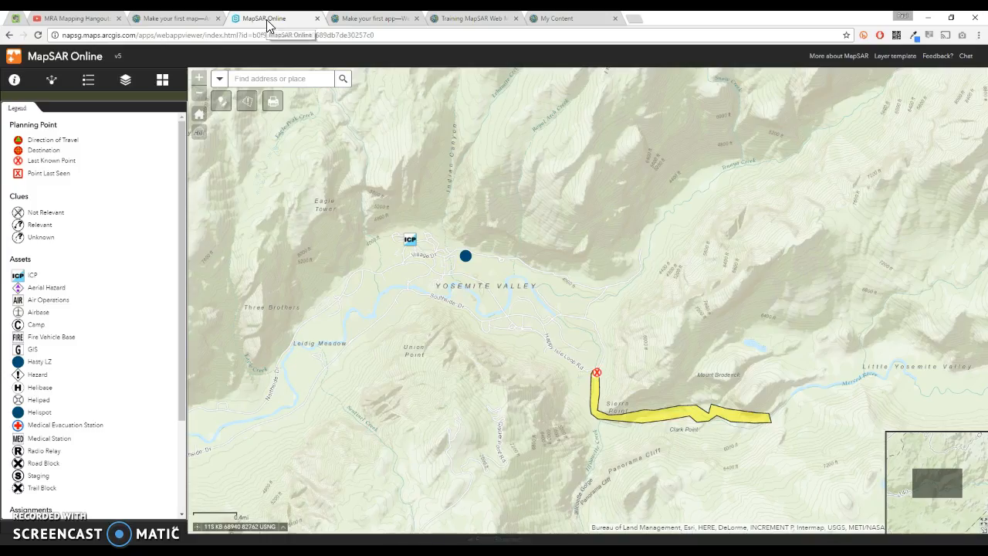
drag(456, 325, 342, 286)
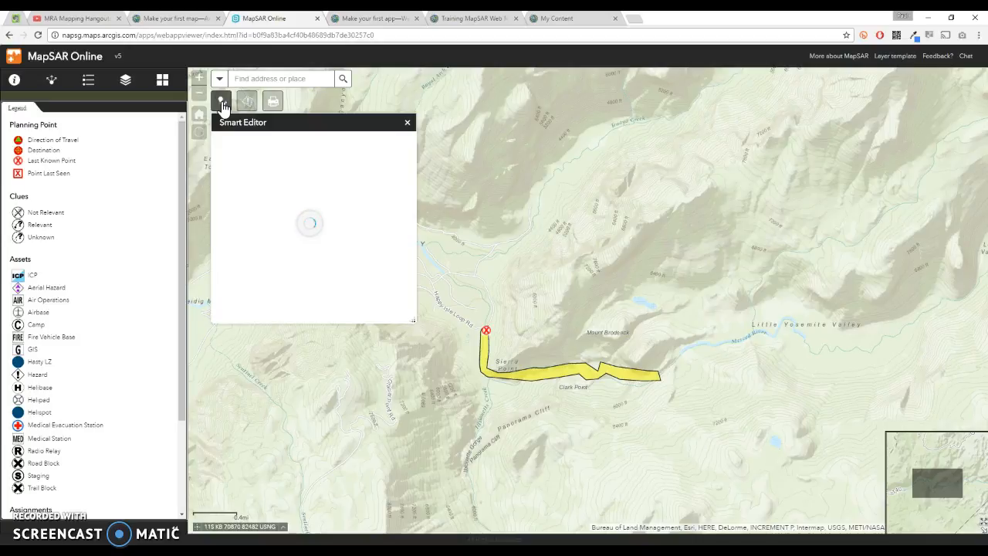
click(252, 199)
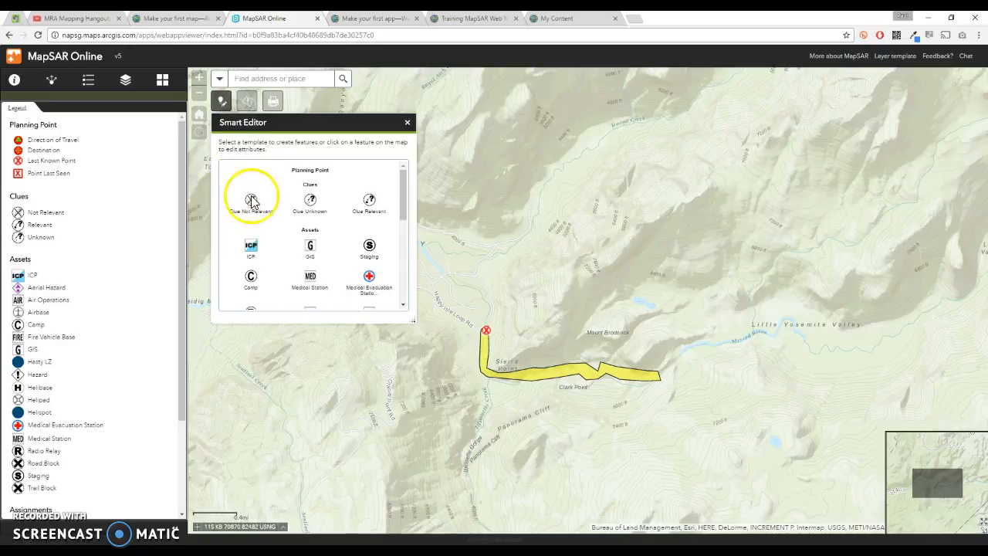
click(319, 227)
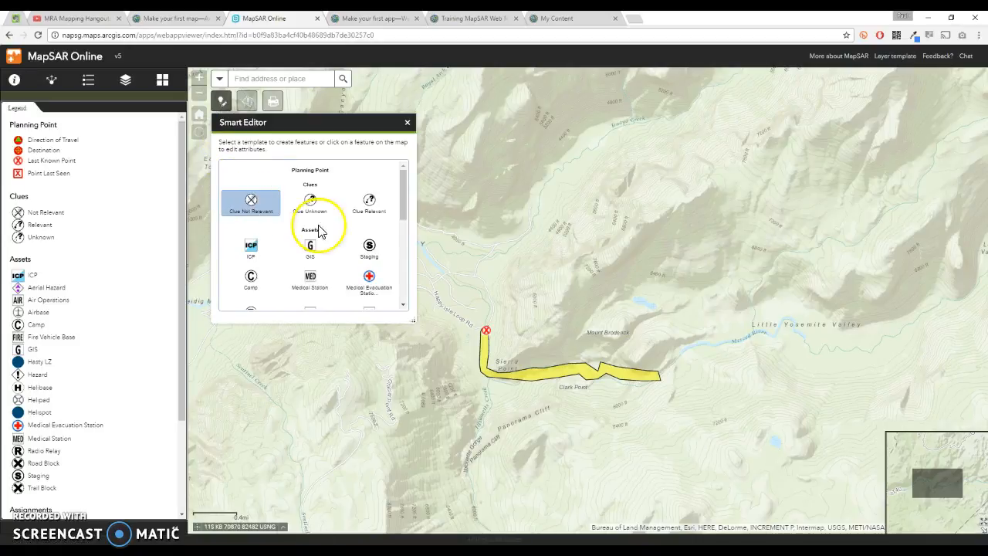
click(659, 378)
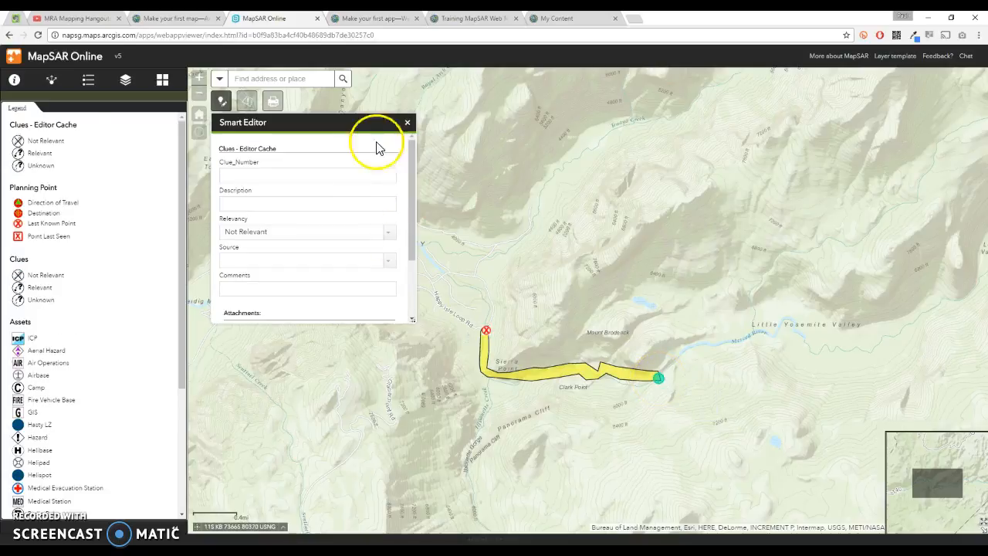
click(407, 125)
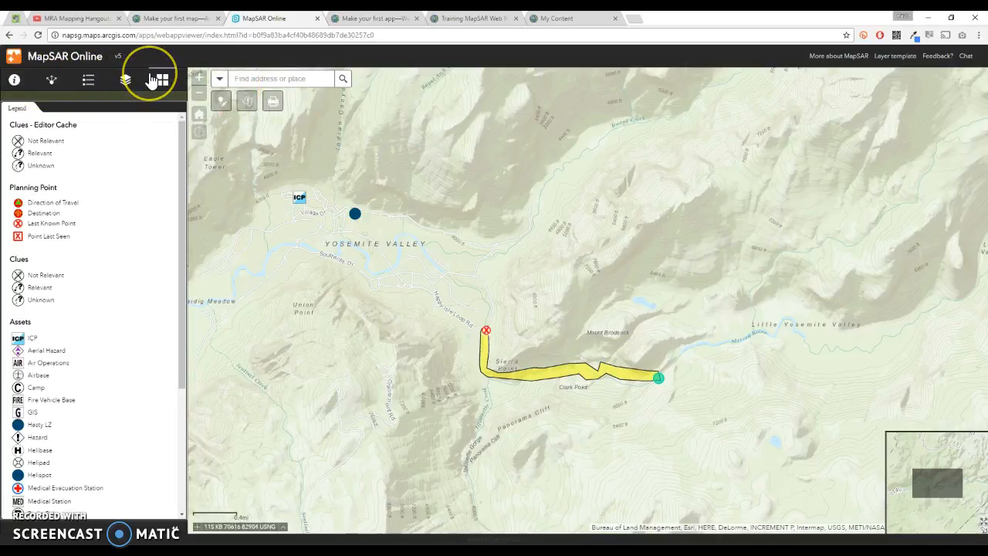
- View the "Make your first app" help page, and change the basemap of the Training MapSAR Web Map to Topographic
click(368, 20)
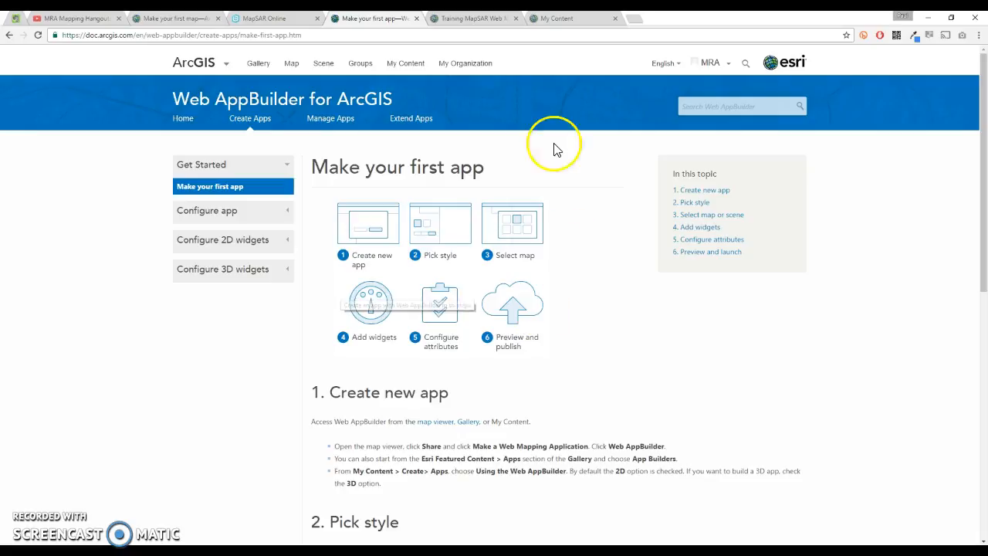
click(475, 25)
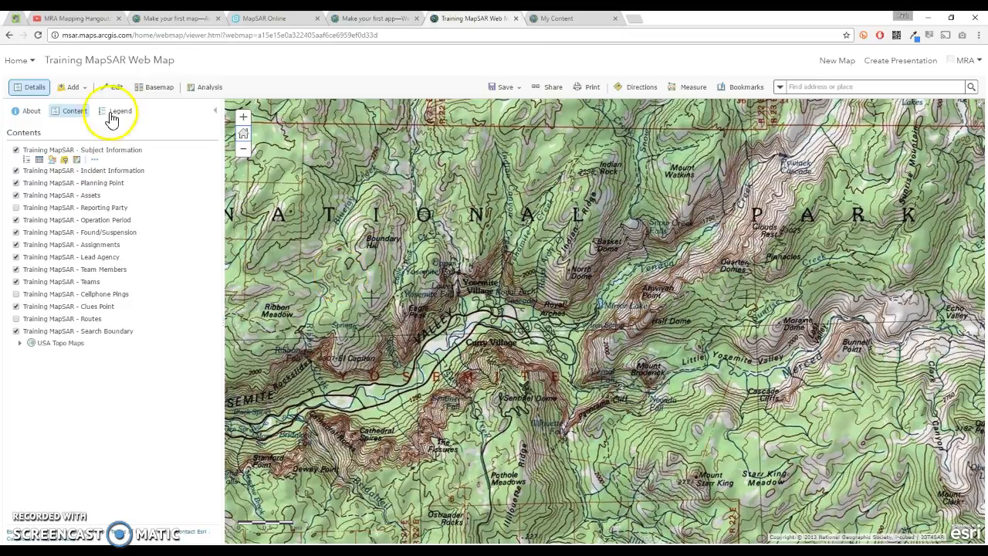
click(158, 88)
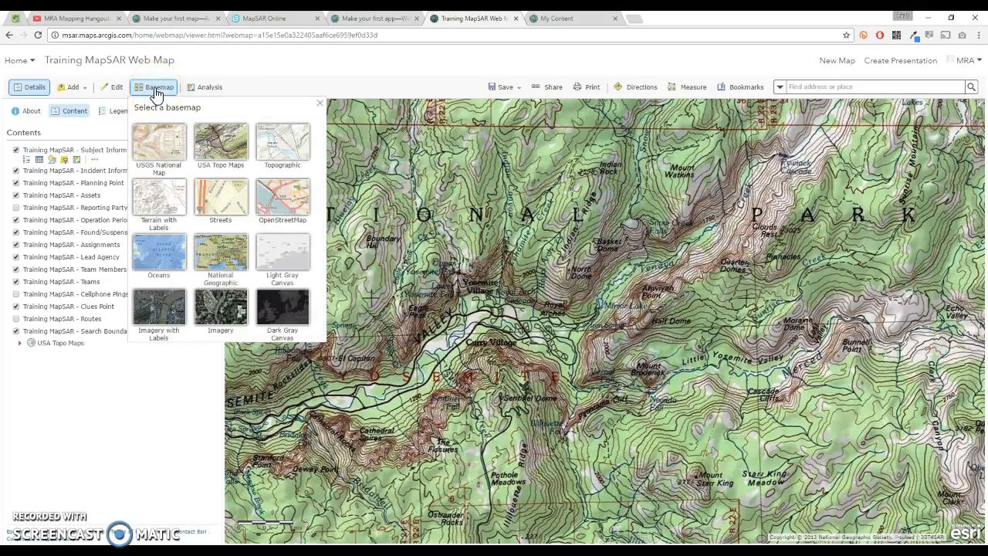
click(281, 152)
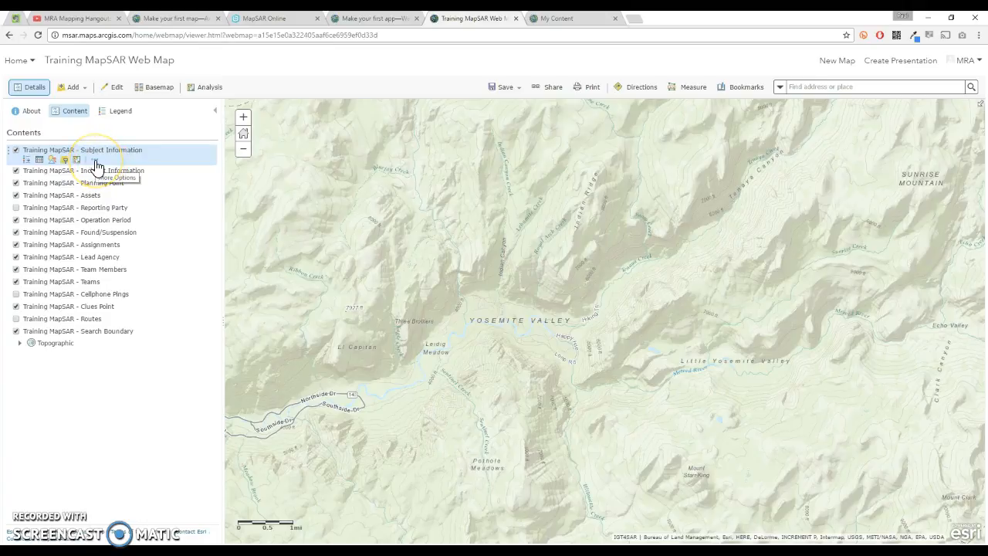
- Add an LKP planning point southeast of the Yosemite Valley label, just below Happy Isle Loop Road
click(113, 89)
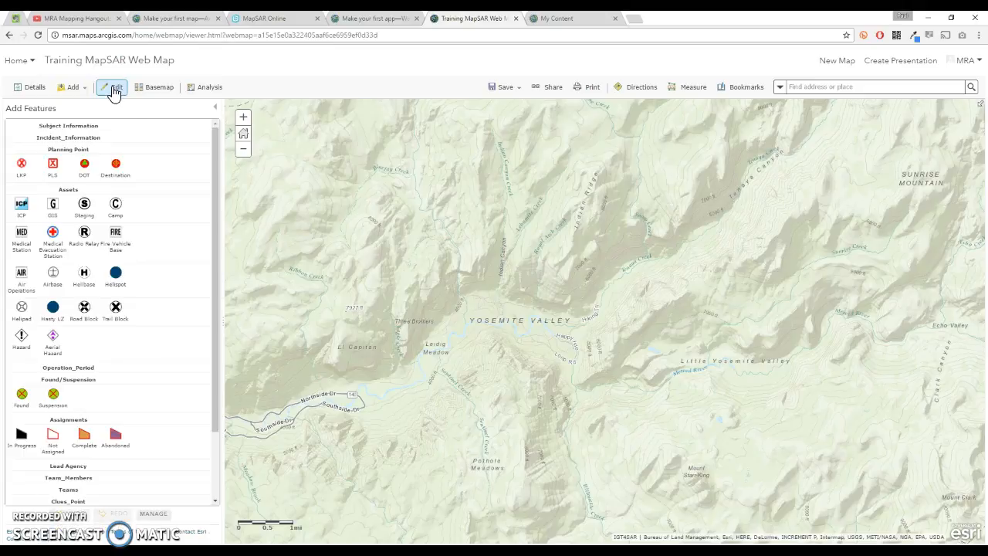
click(23, 166)
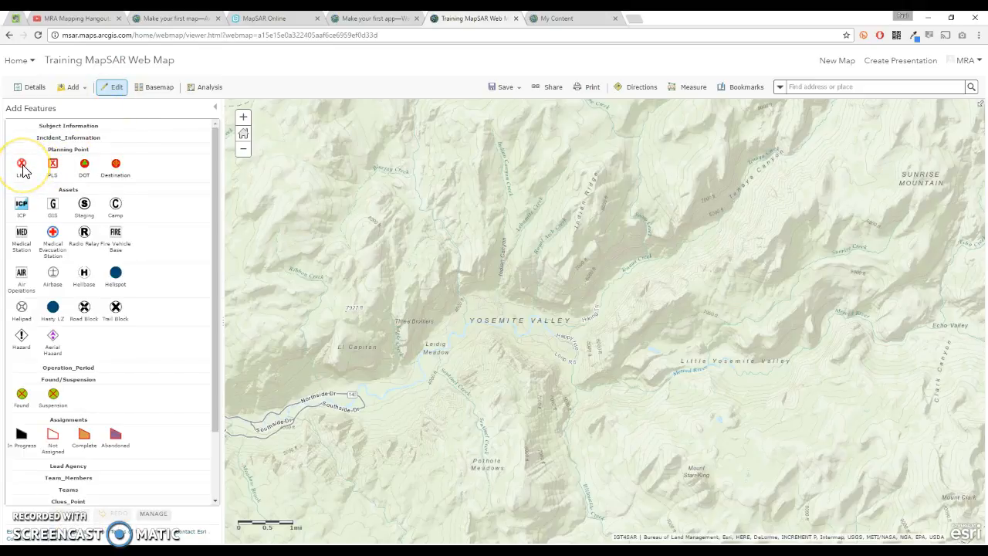
click(22, 167)
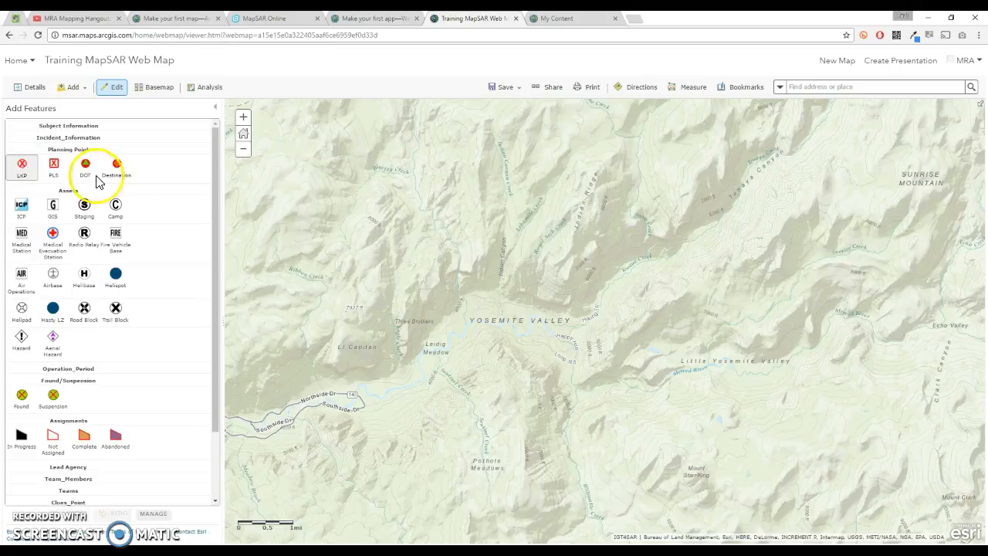
click(570, 381)
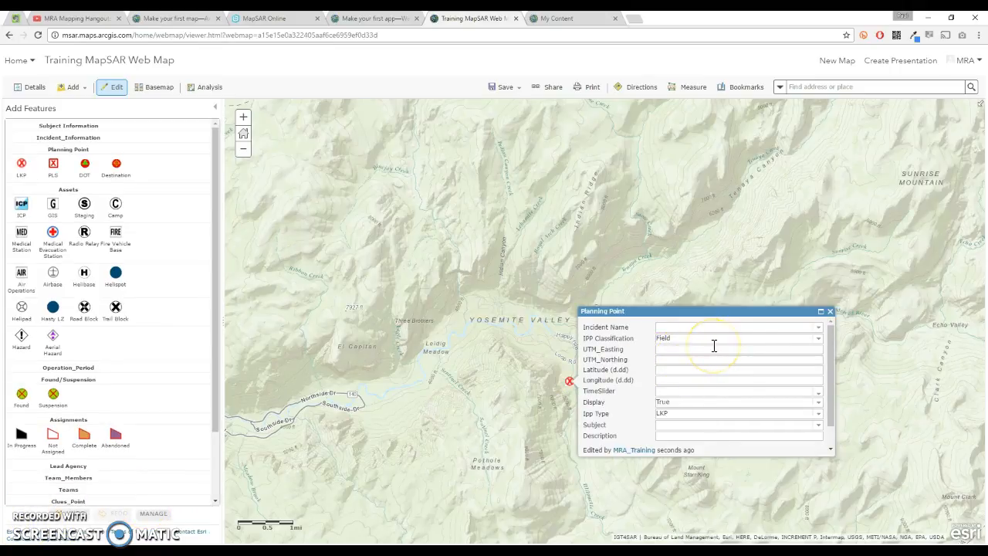
- Enter the planning point's description "This is the last known position of our subject." and close its attribute form
scroll(714, 346, down, 1)
scroll(714, 345, up, 1)
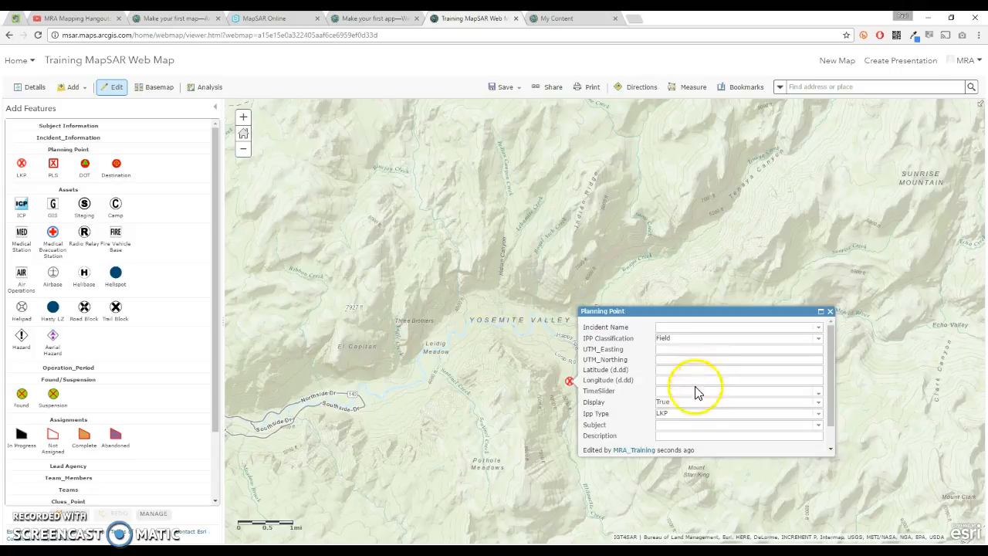
click(680, 425)
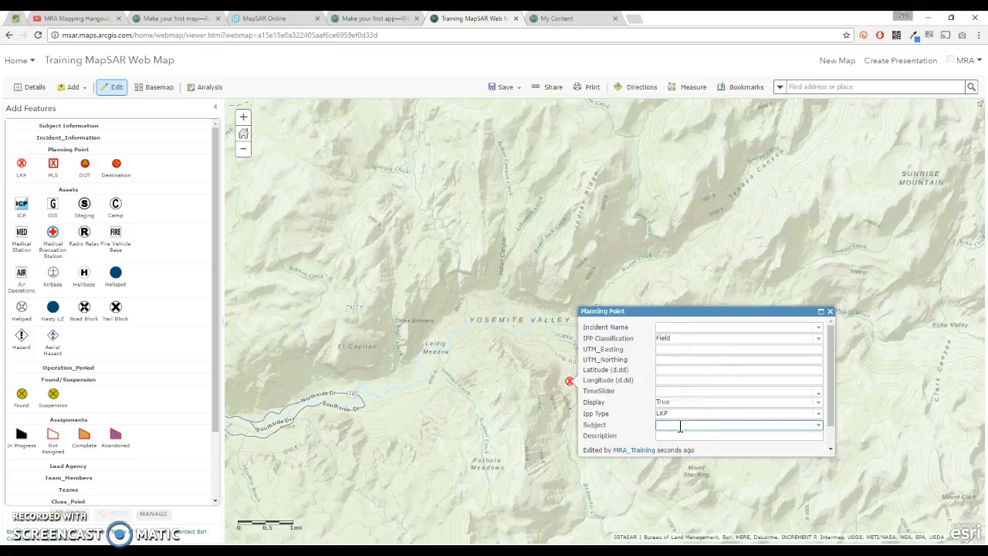
click(675, 436)
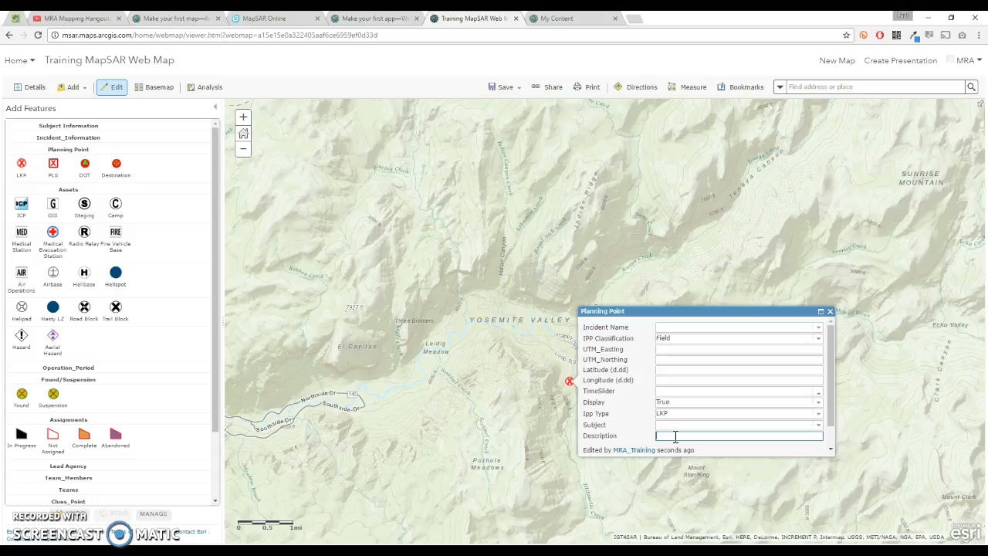
text(This is the last known position of our subject.)
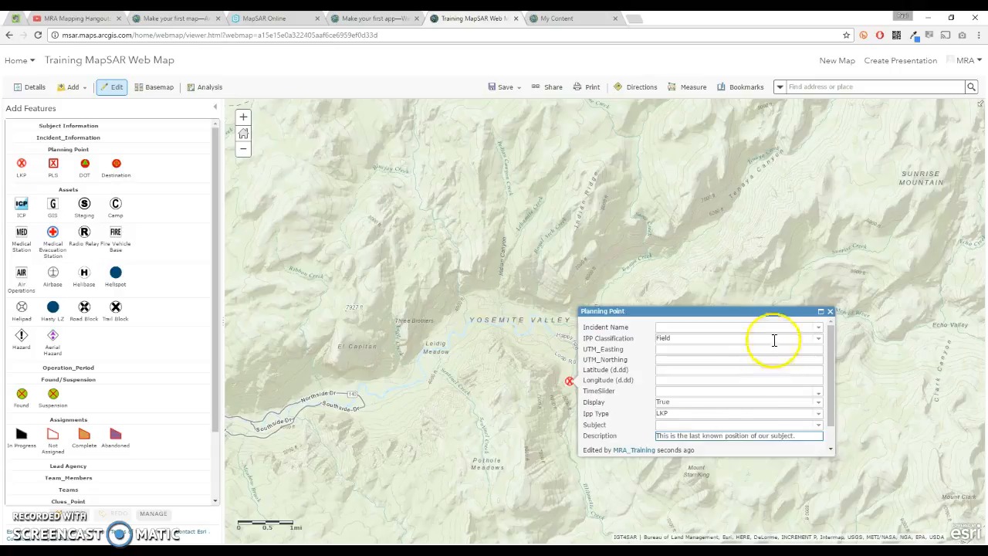
click(830, 312)
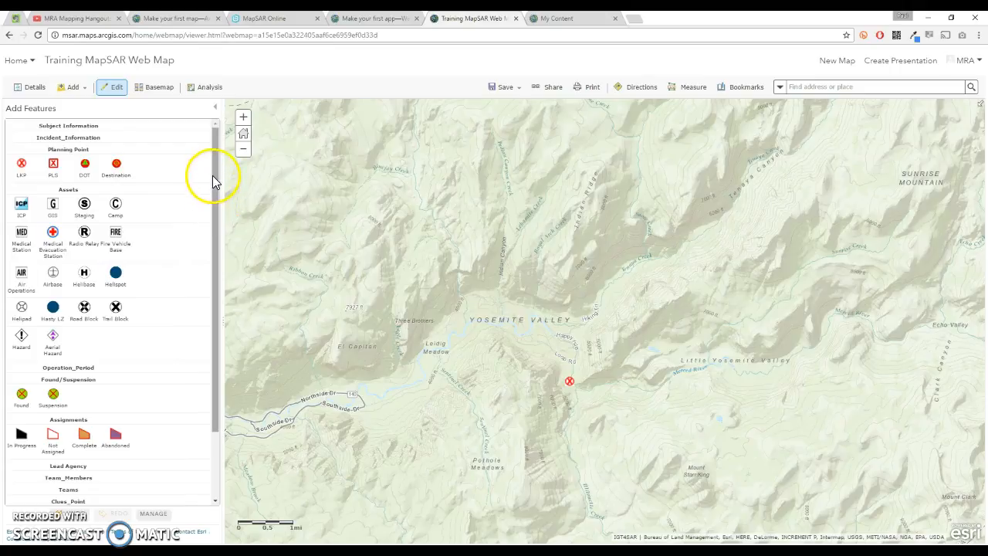
- Draw a small Not Assigned assignment polygon enclosing the LKP point
scroll(218, 168, down, 1)
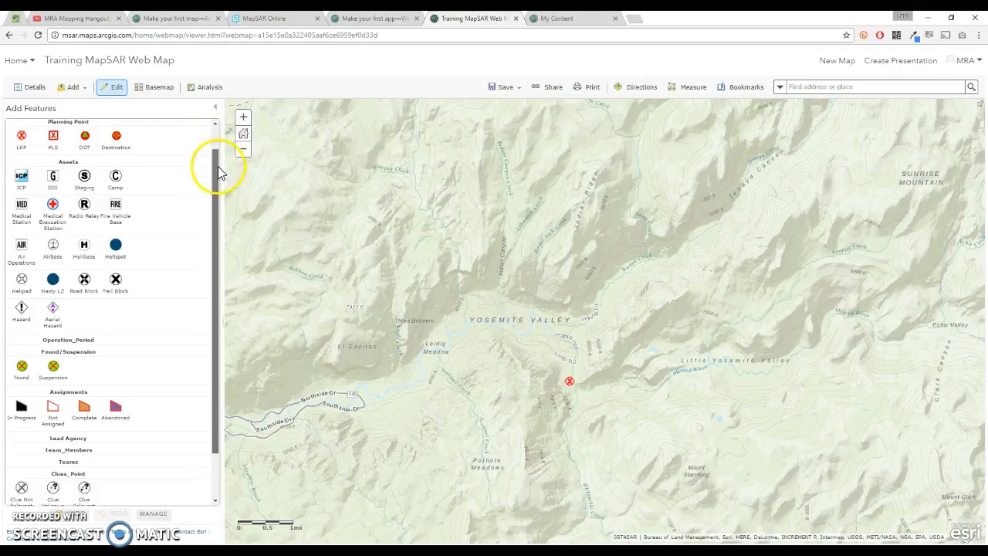
drag(219, 169, 214, 221)
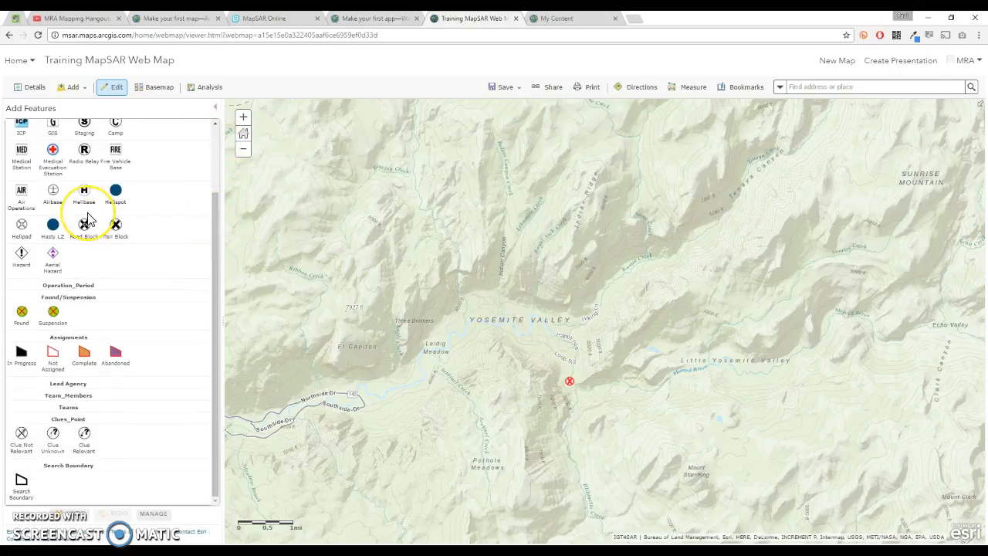
click(53, 355)
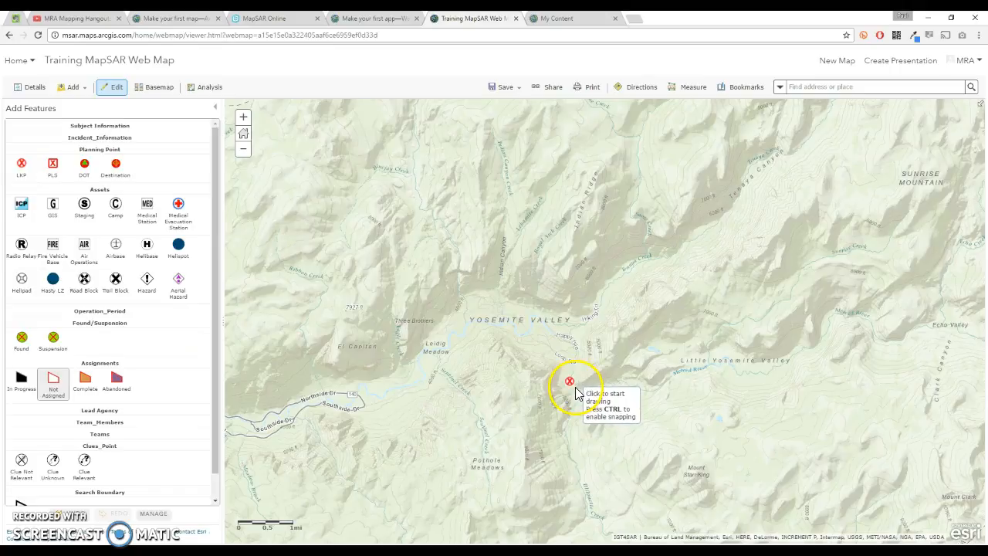
click(577, 383)
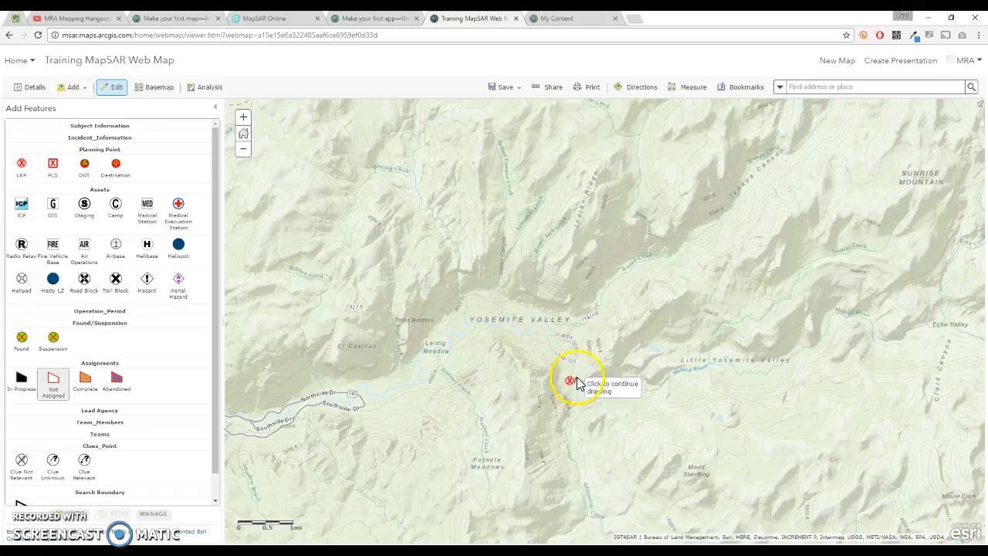
click(578, 376)
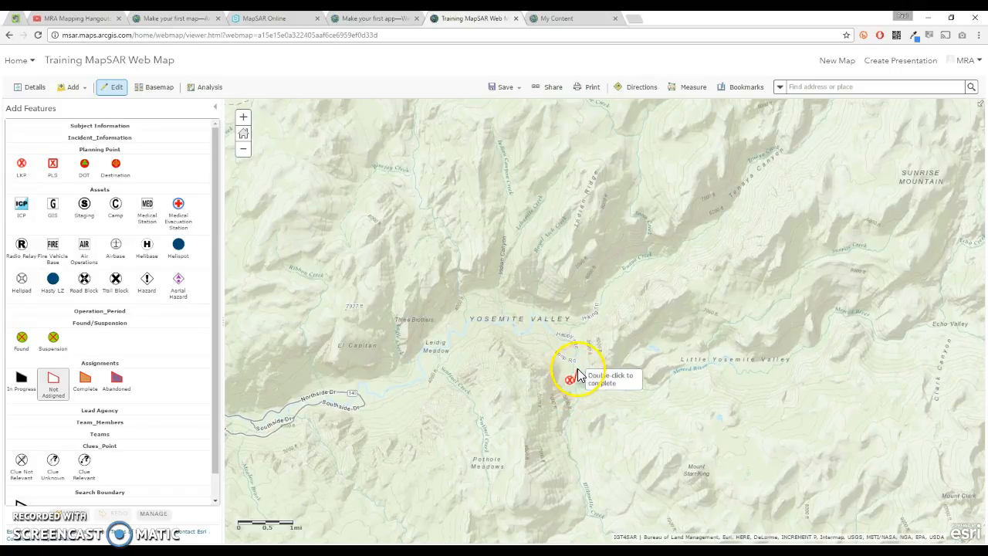
click(559, 370)
click(560, 393)
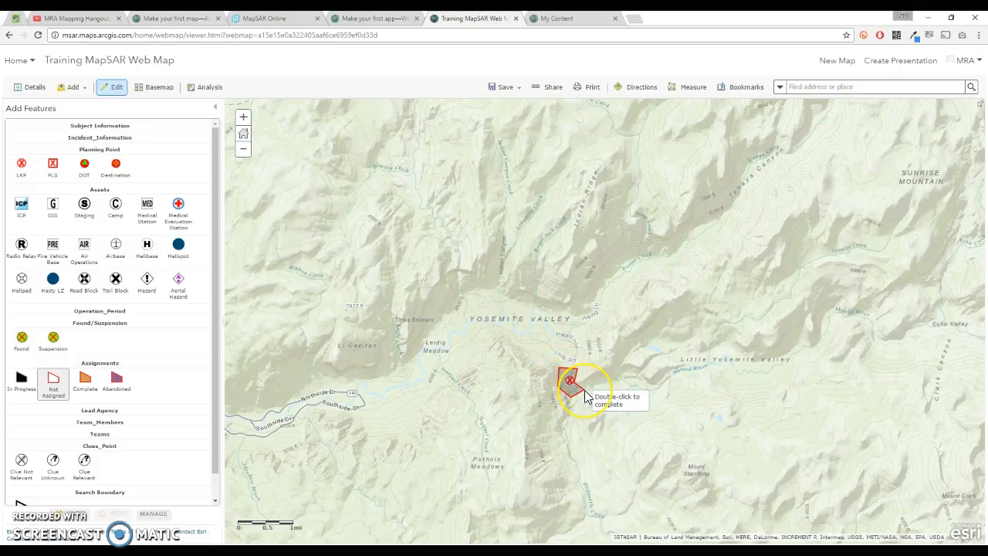
double_click(584, 392)
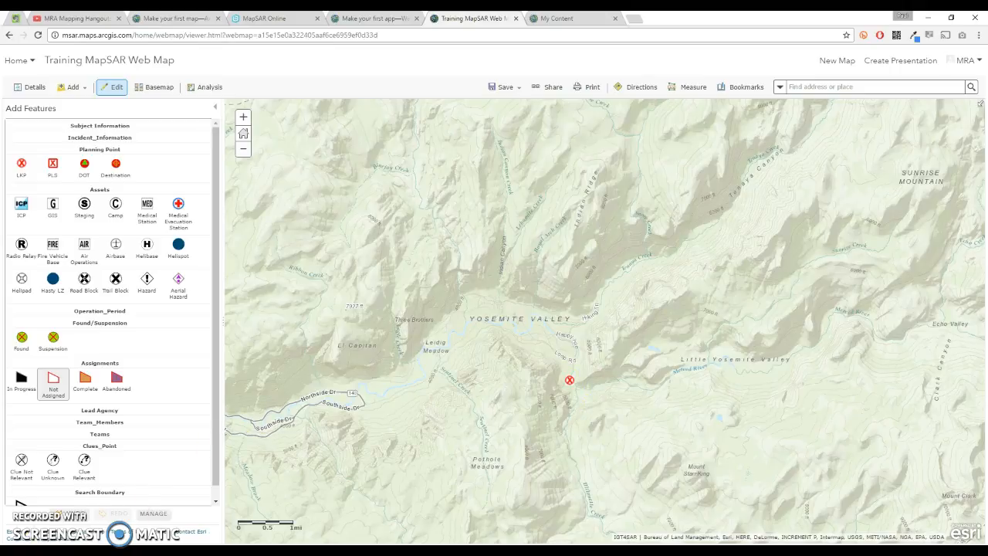
- Describe the assignment as "This is a hasty assignment around Happy Isles Trailhead." and return to the map's layer contents
click(680, 369)
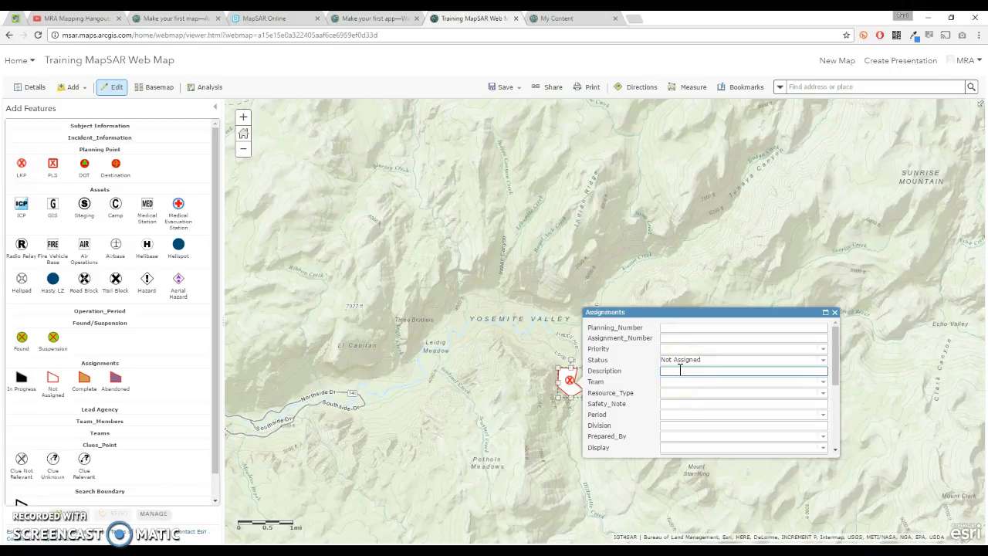
text(This is a hasty assignment a)
text(Happy Isles Trailhead.)
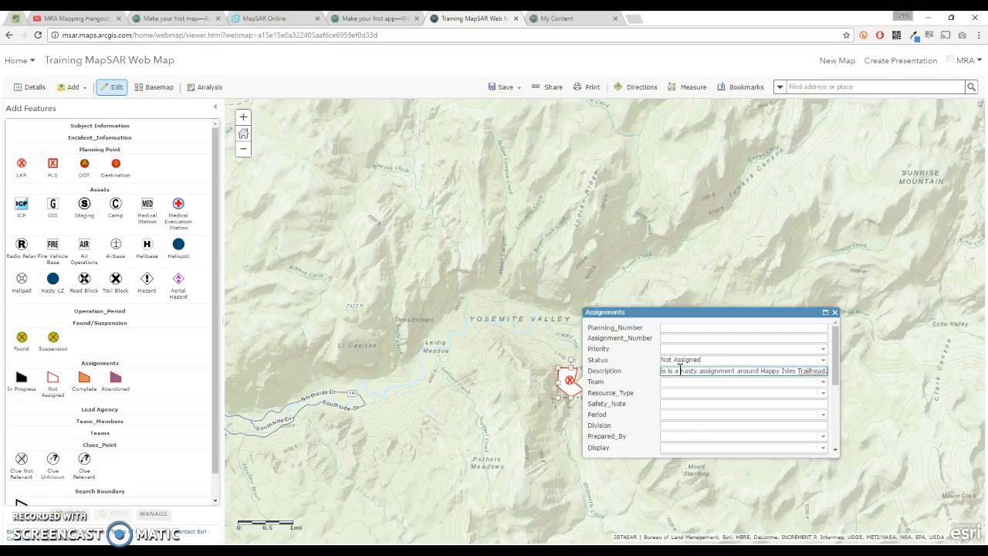
click(835, 313)
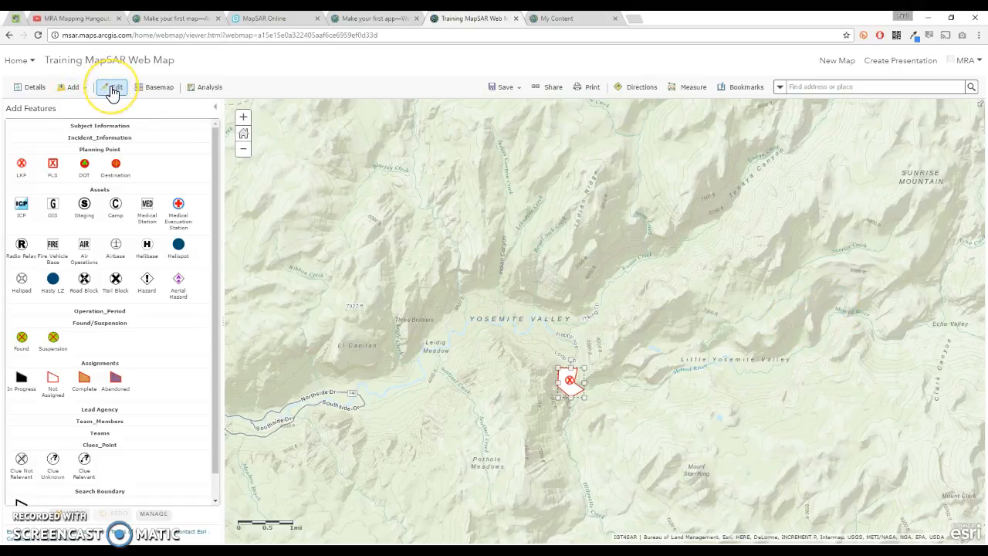
click(25, 91)
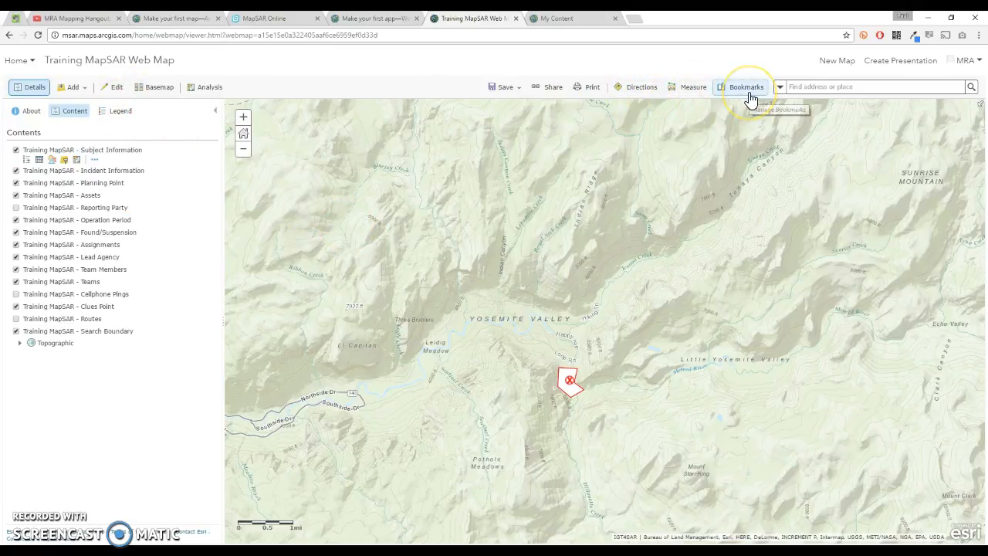
- Share the map with the Mountain Rescue Association and update the Training_MapSAR layer's sharing to match
drag(562, 377, 657, 449)
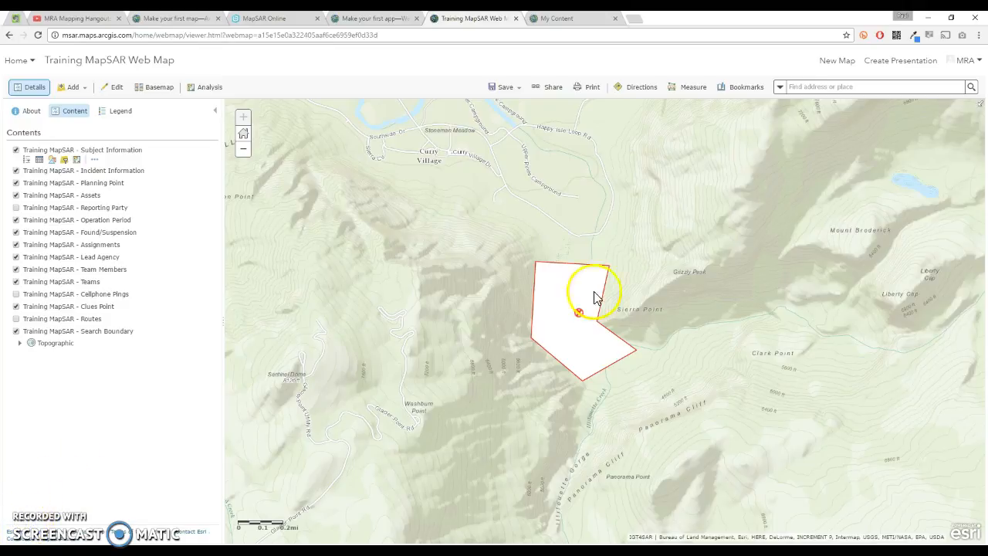
click(552, 89)
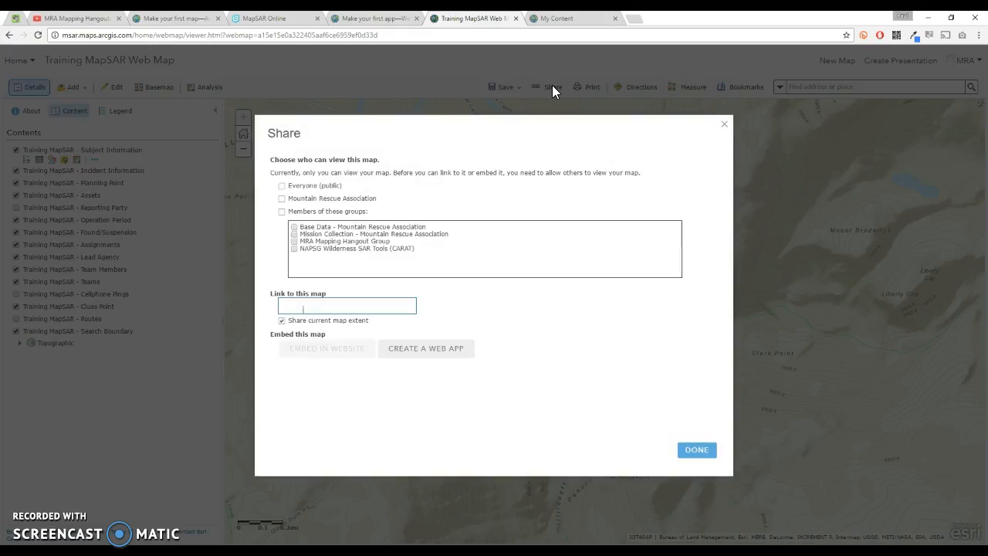
click(282, 199)
click(283, 199)
click(294, 241)
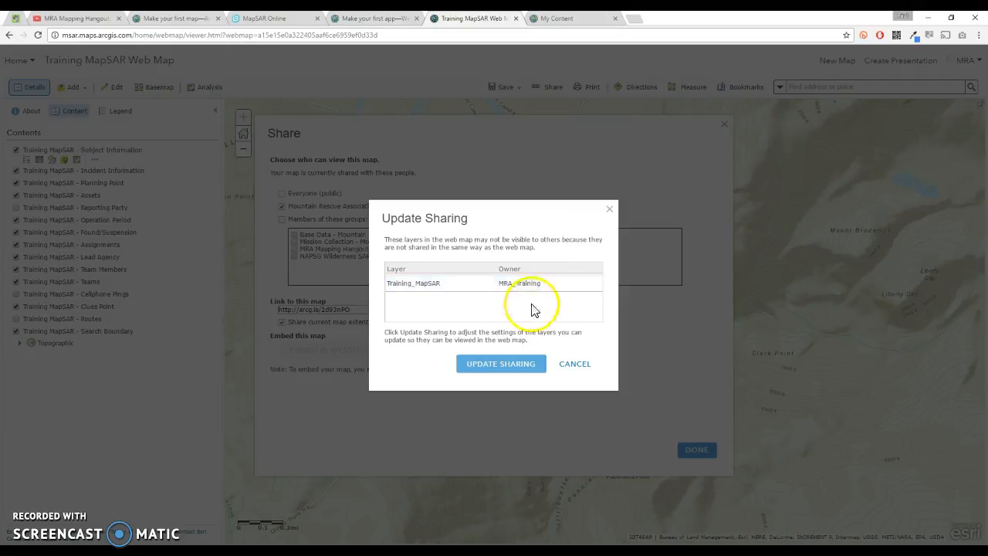
click(491, 369)
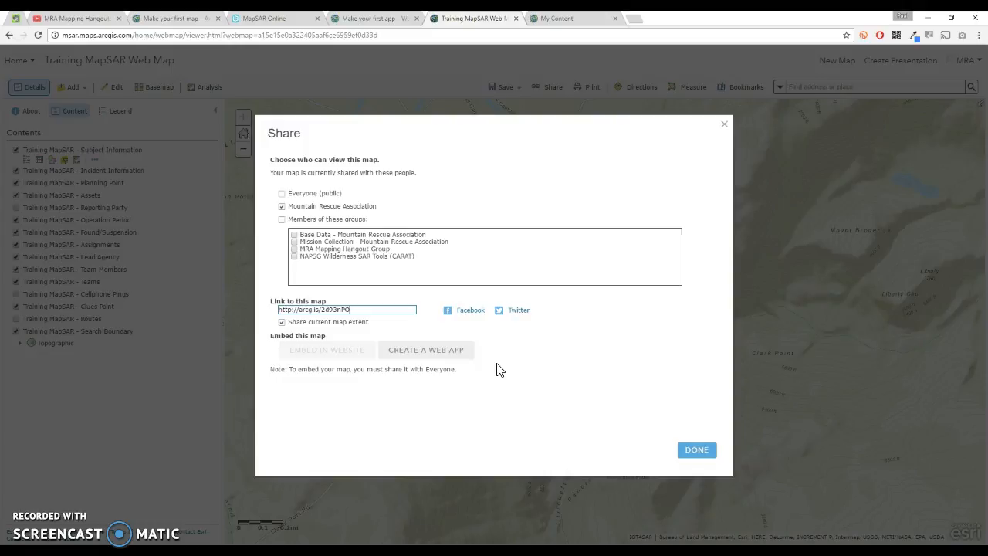
- Start creating a web app from the map and search the configurable apps for "Elevation" to view the Elevation Profile details
click(430, 357)
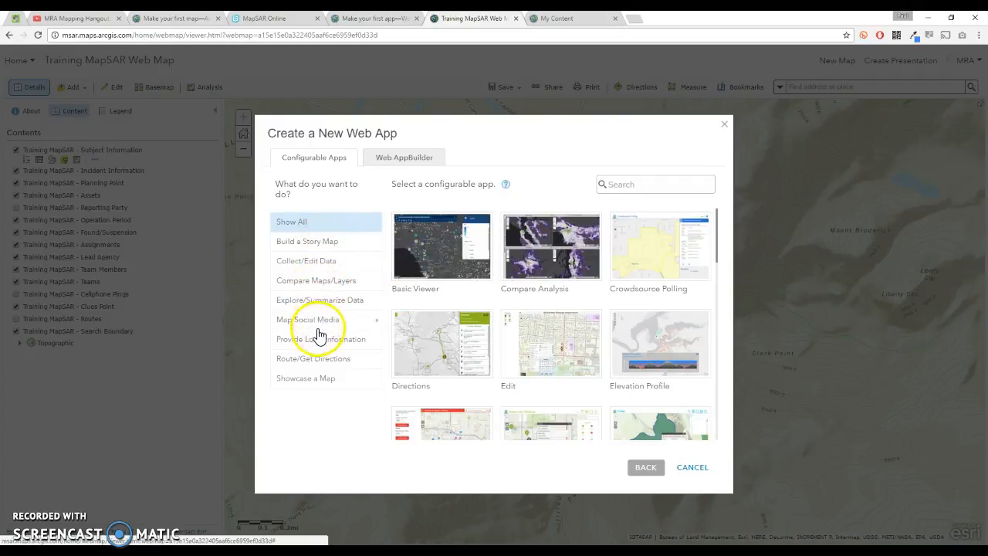
click(639, 182)
text(Elevation)
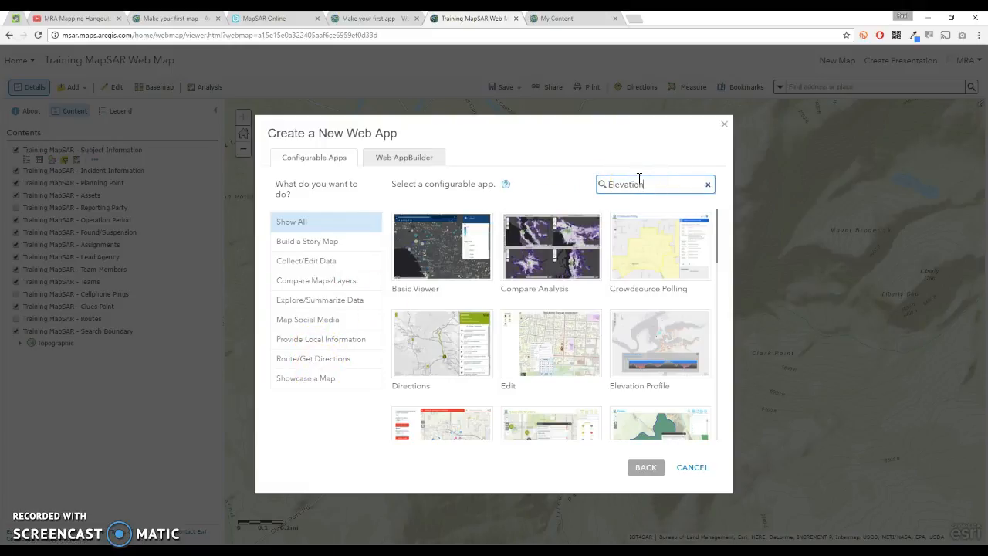
key(Return)
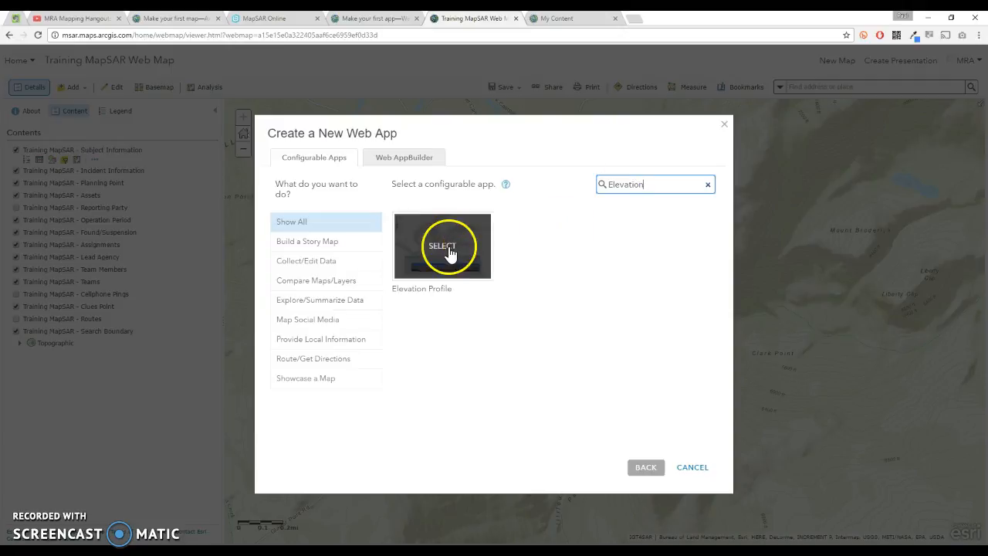
click(449, 254)
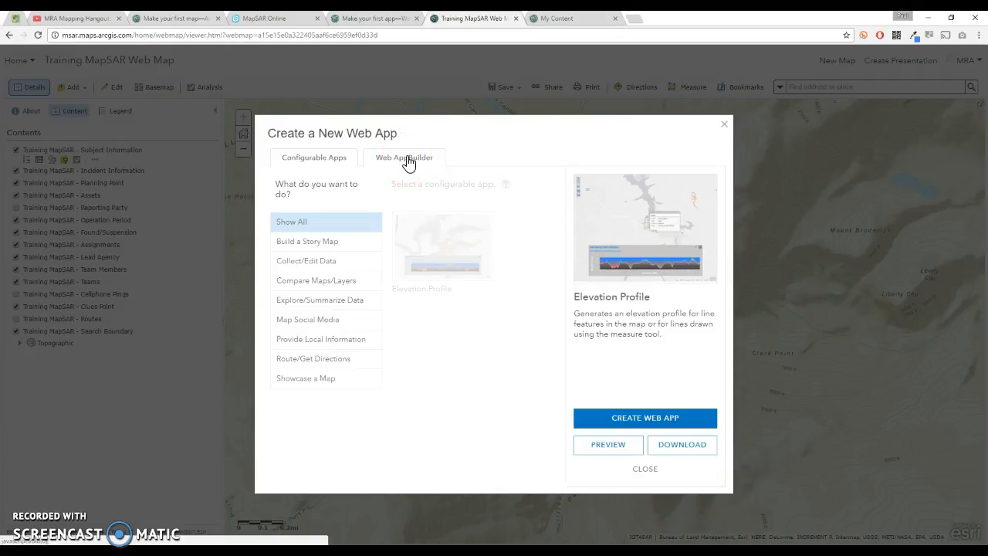
- Choose Web AppBuilder for the new app and title it "Training MapSAR App"
click(331, 162)
click(440, 162)
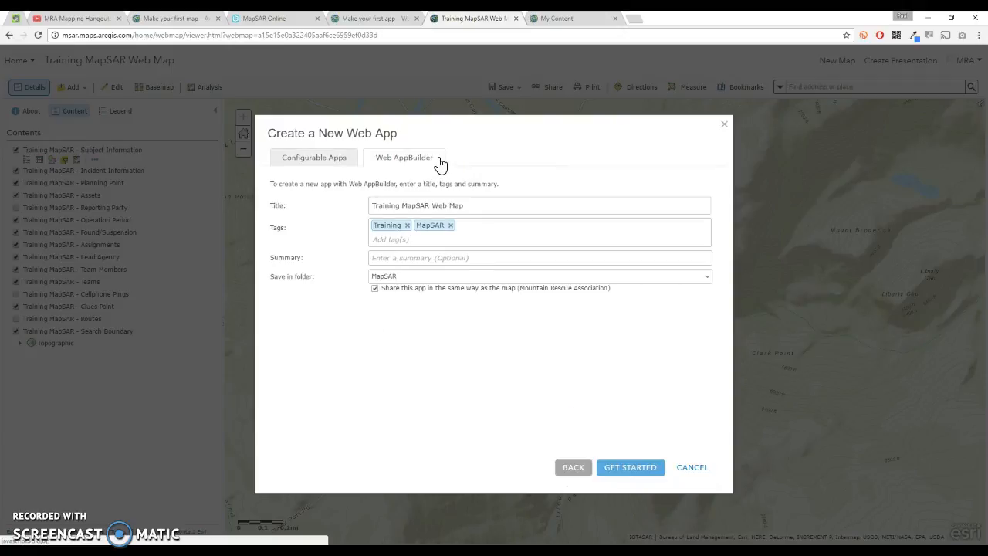
click(489, 205)
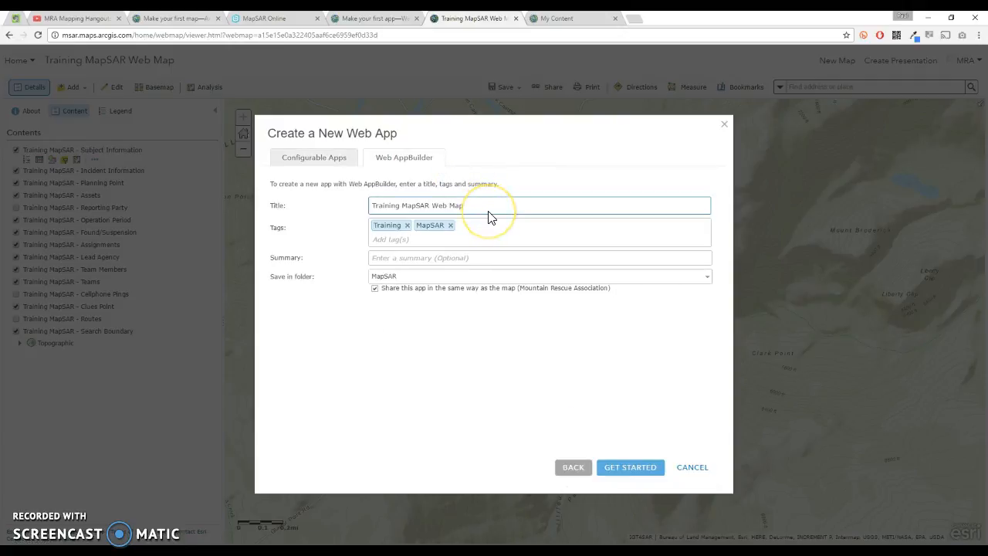
key(BackSpace)
key(BackSpace)
key(BackSpace)
key(BackSpace)
key(BackSpace)
key(BackSpace)
key(BackSpace)
- Enter the summary "This is a web appbuilder application used for responding to a hasty search." and create the app
click(453, 257)
text(This )
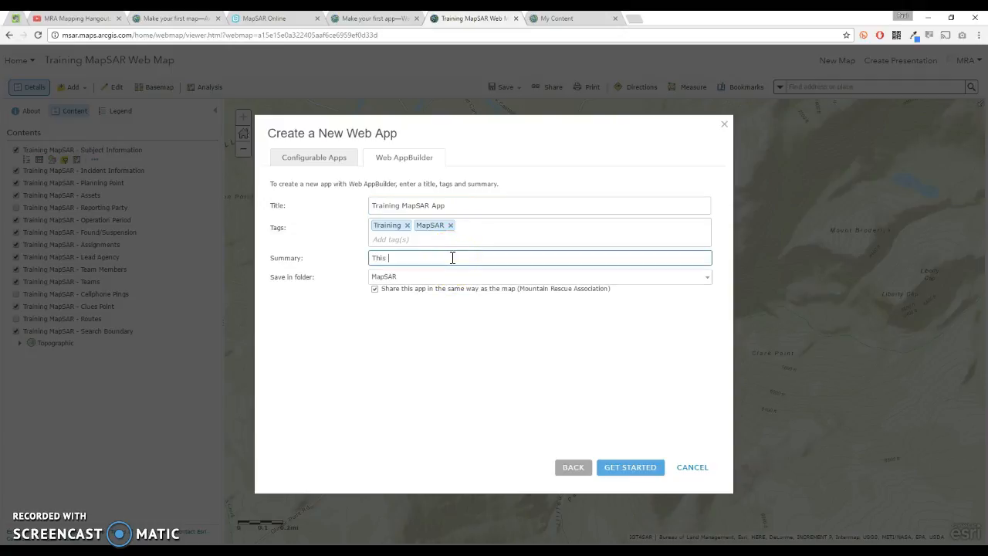
text(is a web app)
text(buildr ap)
text(r app)
text(lication used for re)
text(sponding to )
text(a hasty s)
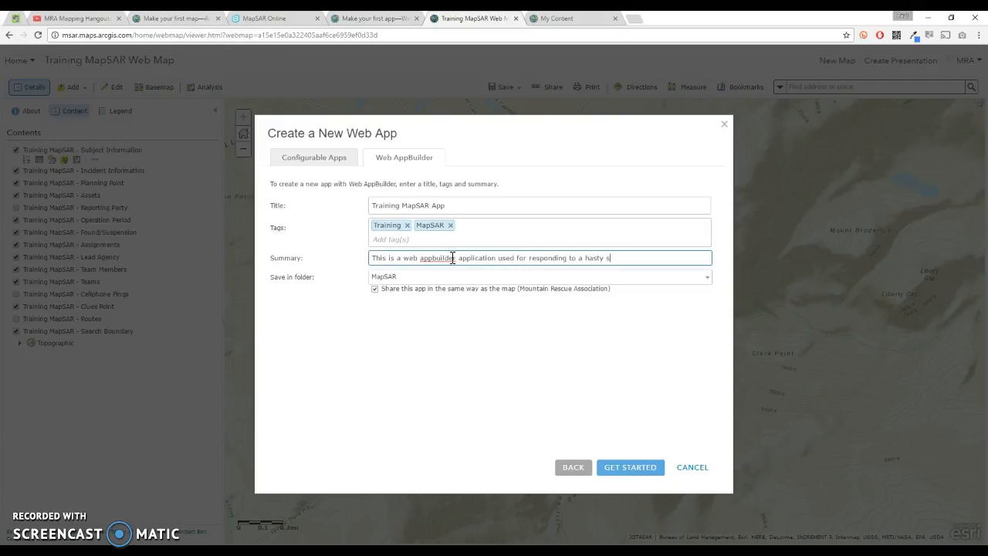
text(earch.)
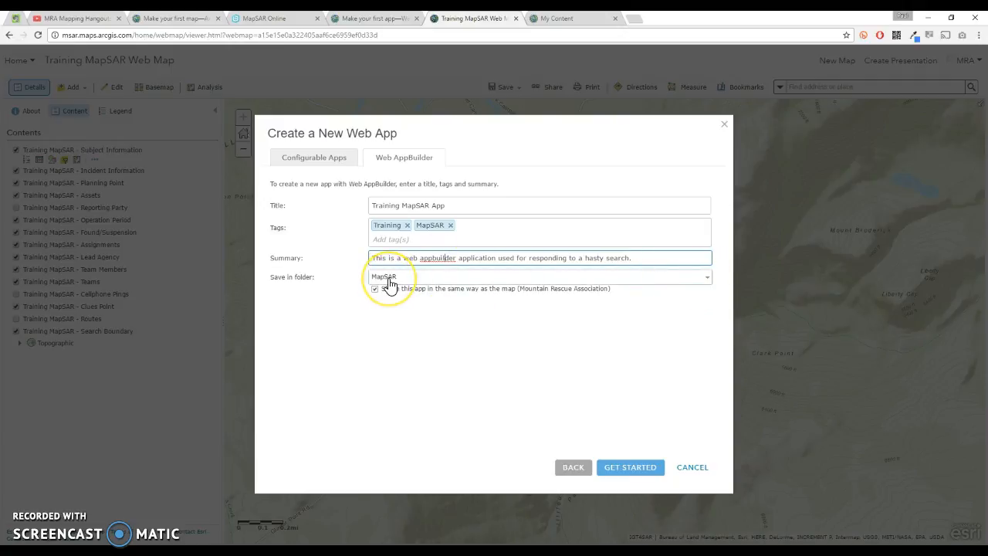
click(628, 468)
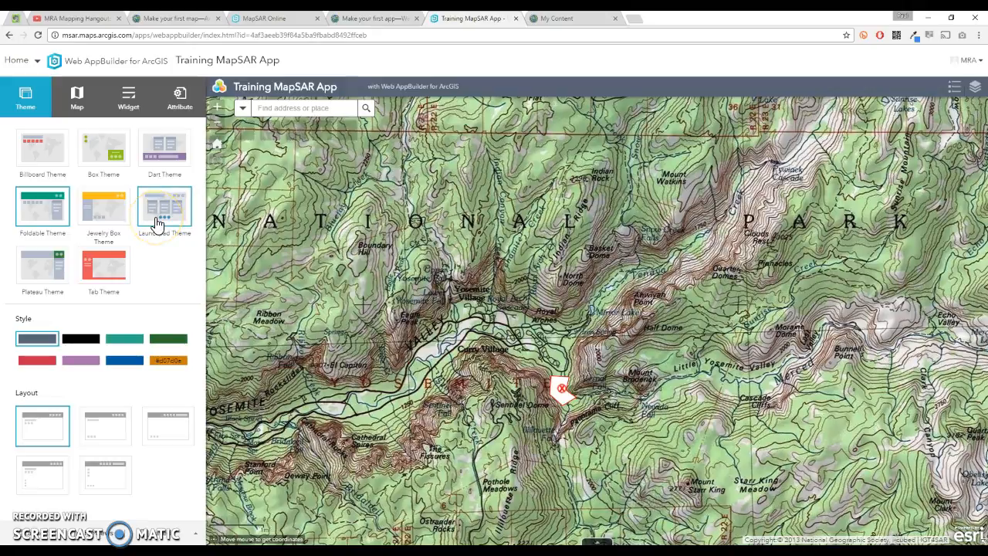
- Apply the Tab Theme to the app and open its widget settings
click(106, 272)
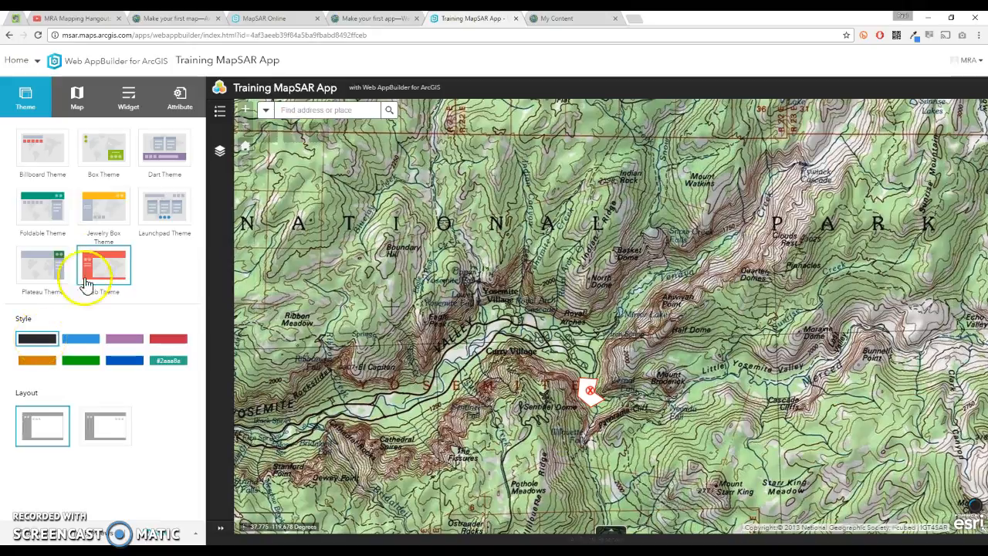
click(128, 103)
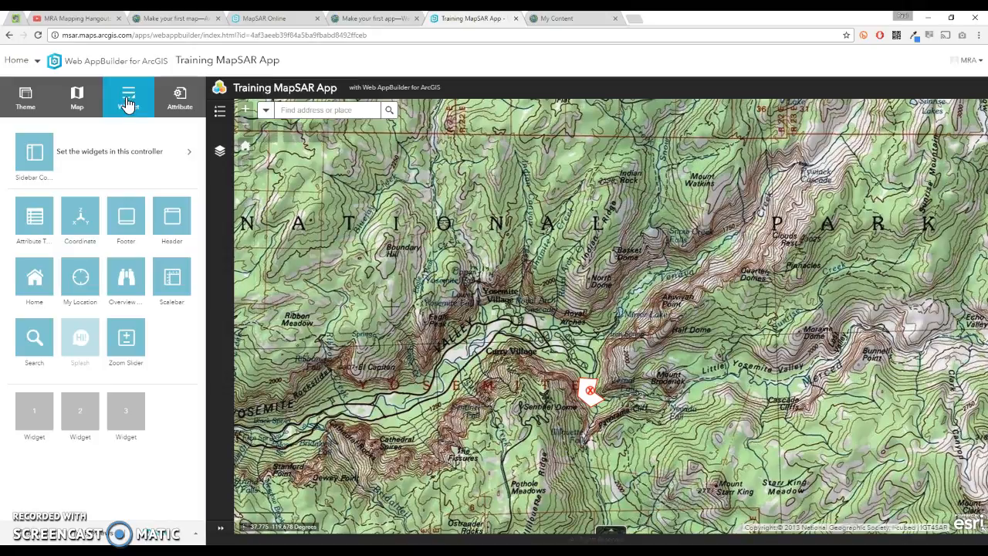
click(128, 102)
- Set the Coordinate widget's WGS_1984_Web_Mercator_Auxiliary_Sphere output to display in USNG units
mouse_move(86, 231)
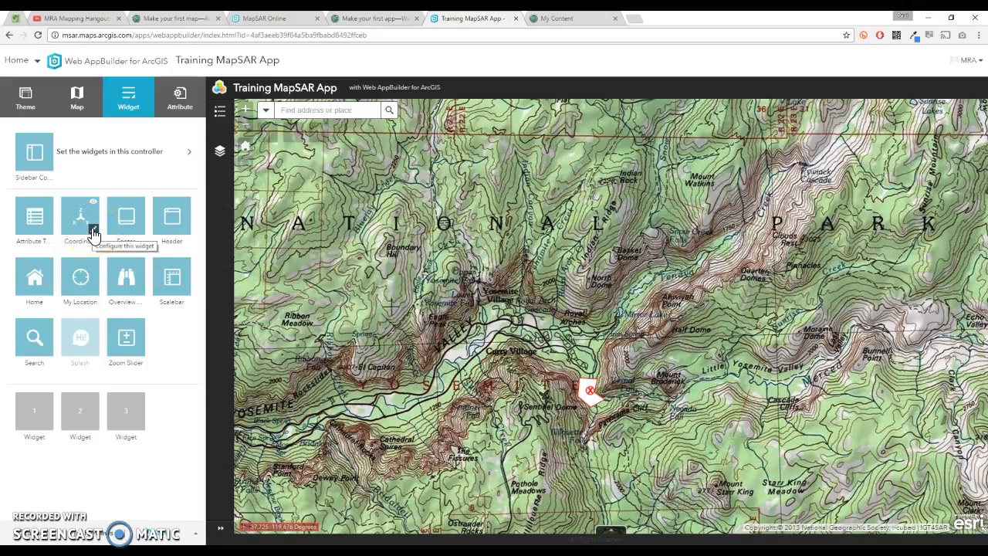
click(92, 232)
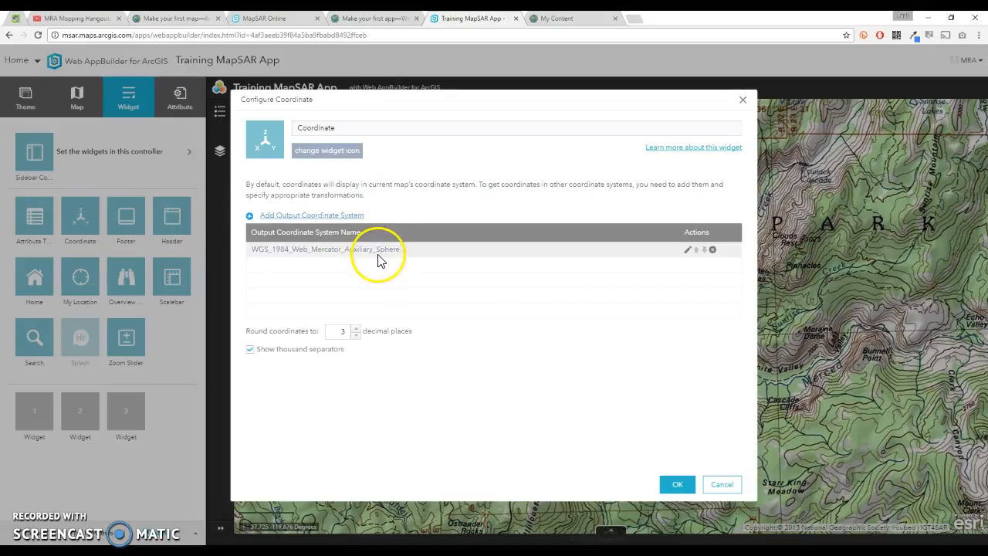
click(688, 251)
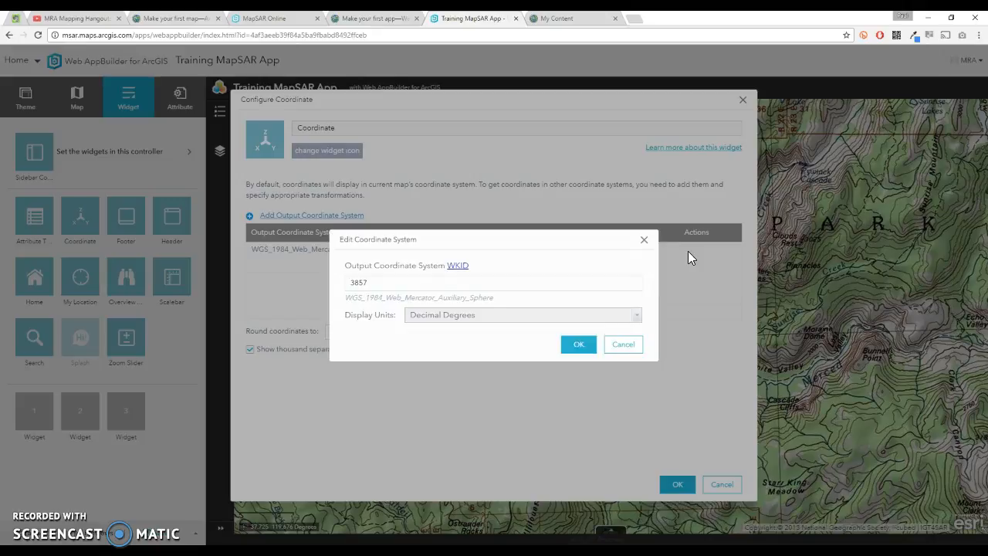
click(637, 320)
click(637, 320)
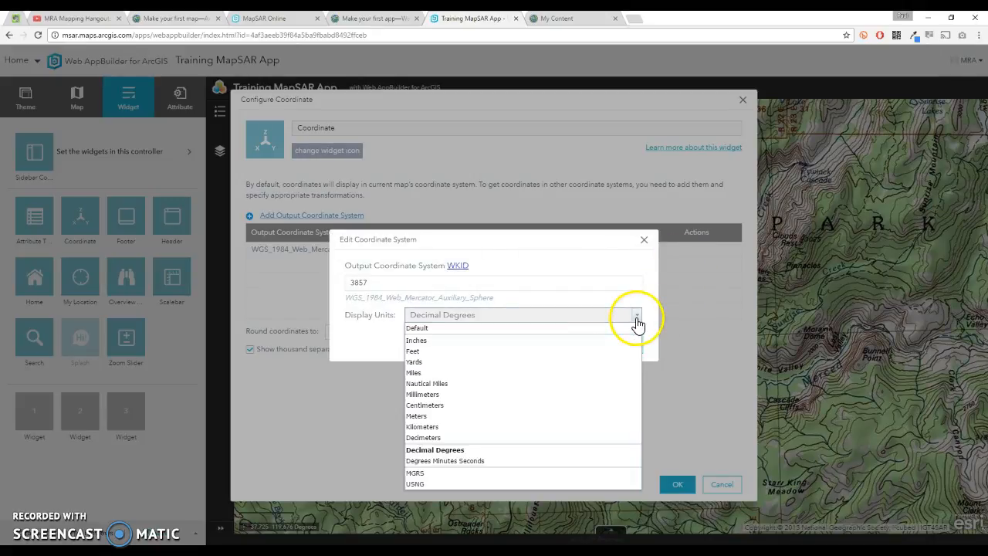
click(430, 487)
click(582, 347)
- Round the Coordinate widget's values to 0 decimal places, turn off thousand separators, and save the widget configuration
click(356, 337)
double_click(357, 336)
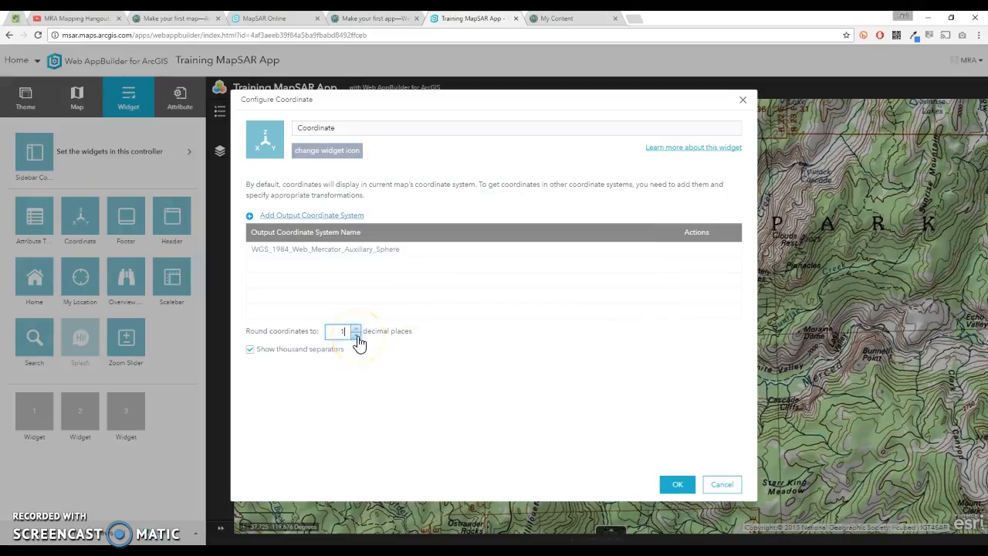
click(250, 349)
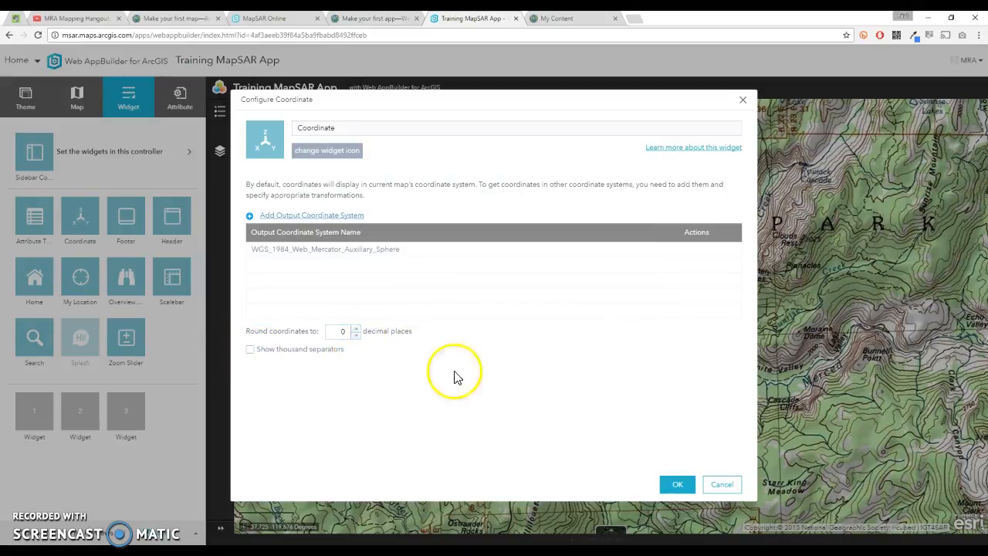
click(670, 481)
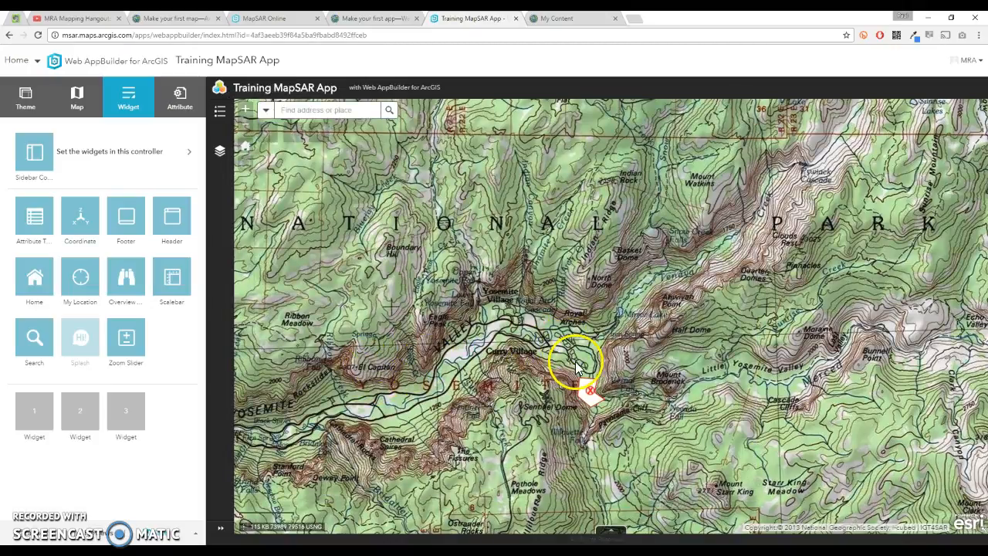
- Pick the LKP point in the app preview to get its USNG coordinate and select the coordinate text
click(247, 528)
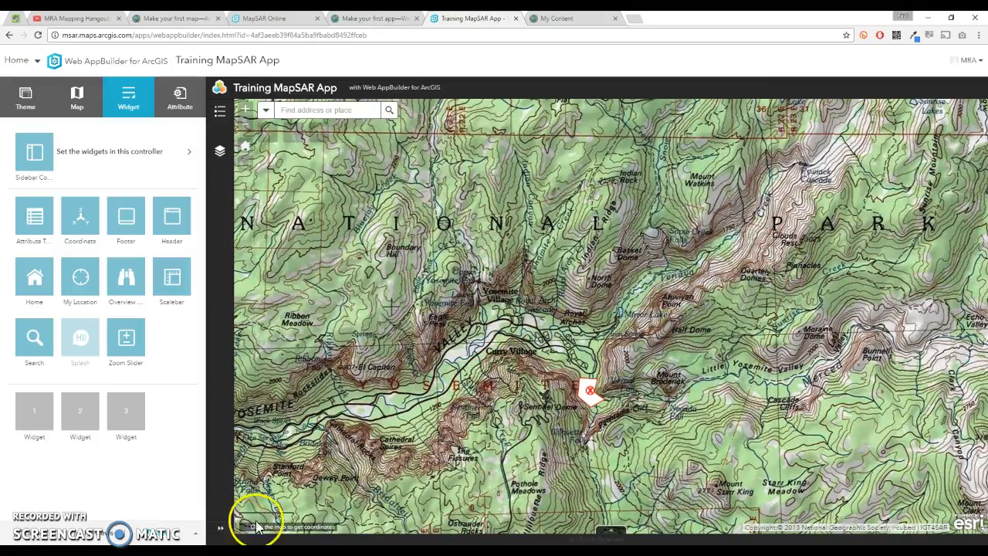
click(589, 395)
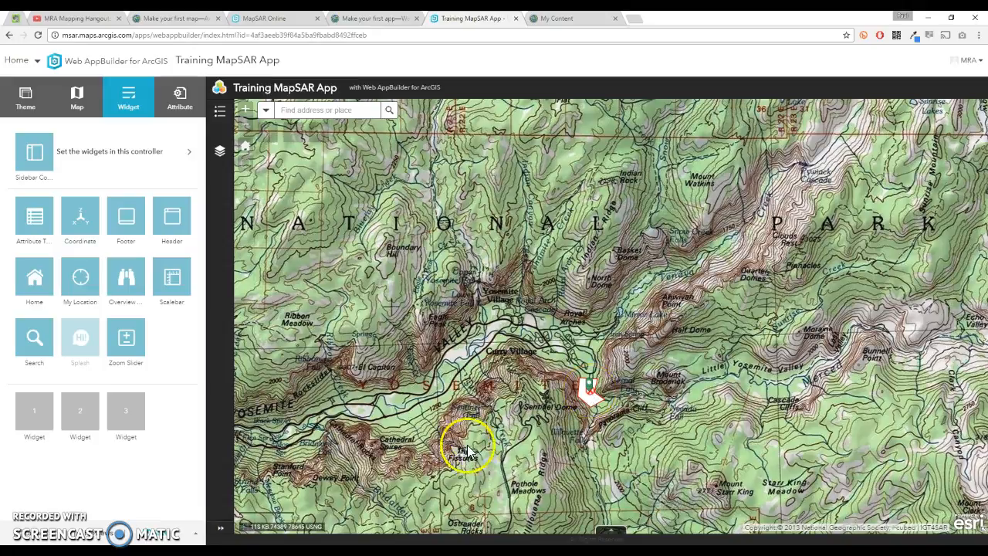
drag(318, 528, 236, 531)
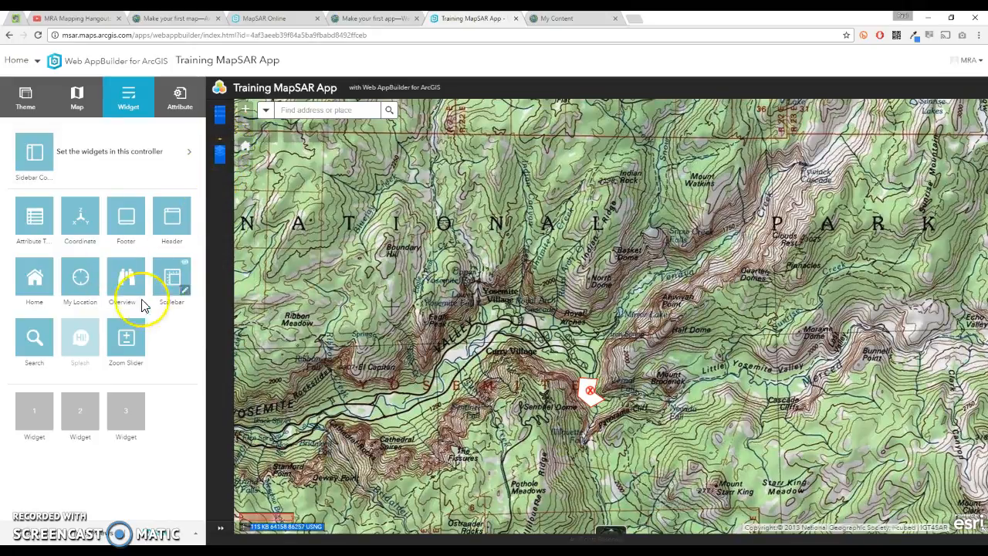
- Add the Basemap Gallery widget to the Sidebar Controller
click(88, 286)
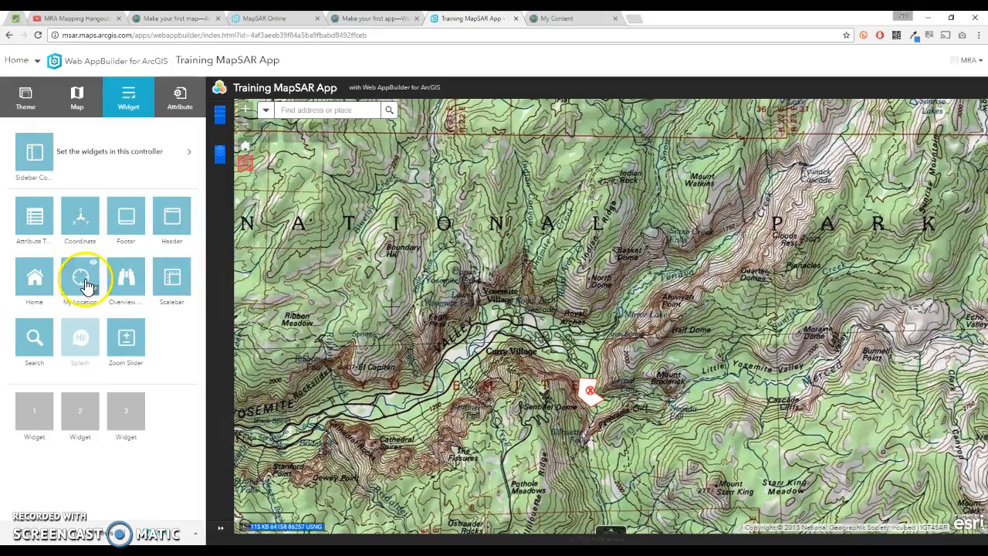
click(119, 153)
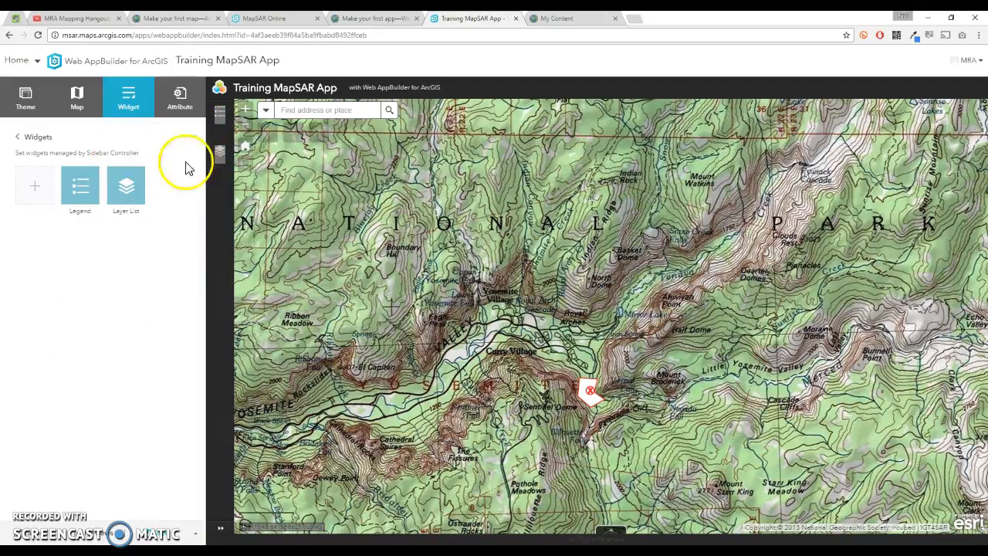
click(36, 189)
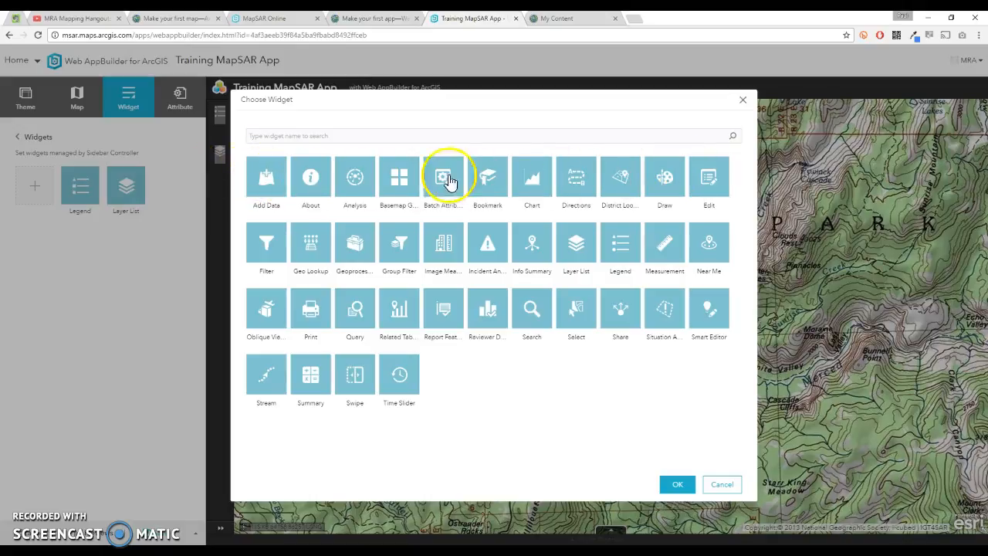
click(398, 182)
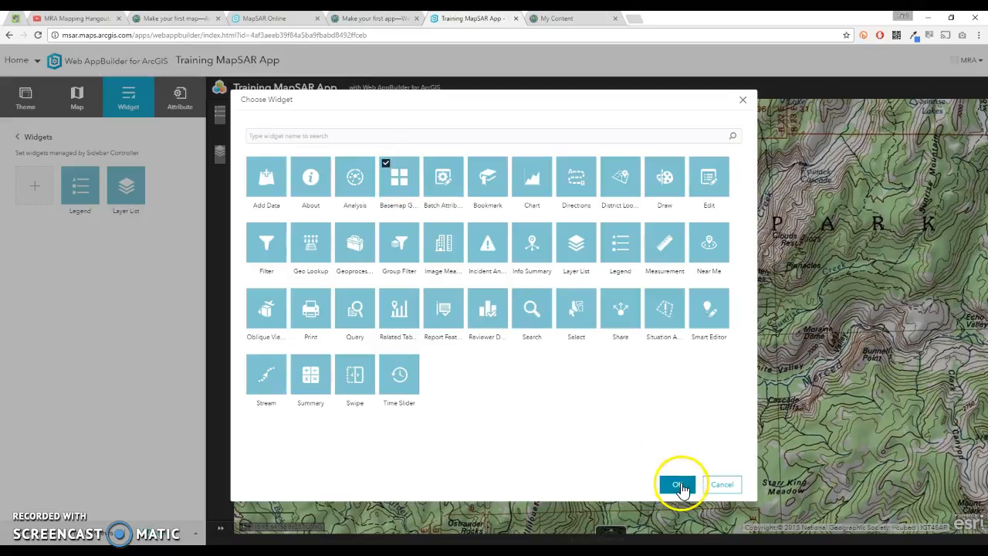
click(678, 486)
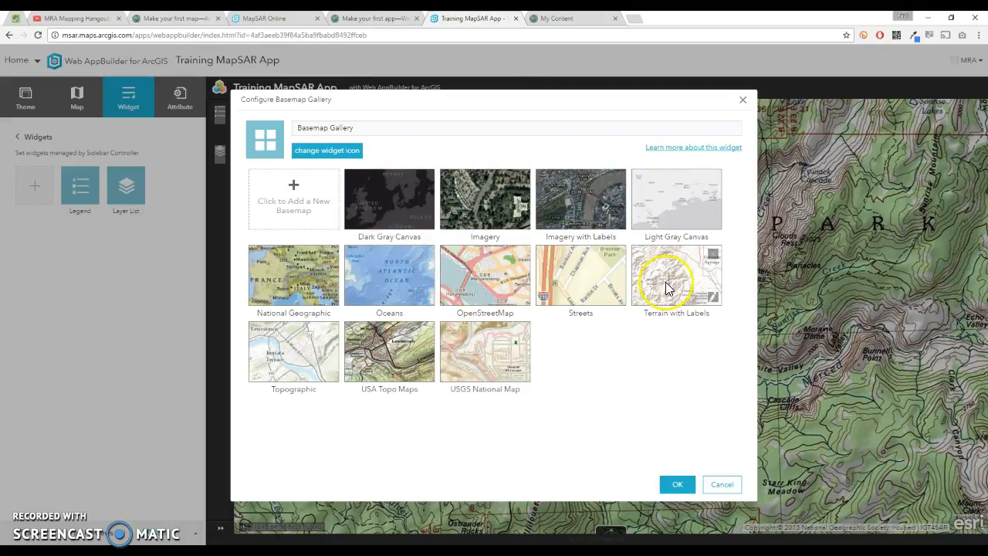
- Remove the National Geographic, Oceans, Terrain with Labels and Imagery basemaps from the Basemap Gallery and save its configuration
click(330, 255)
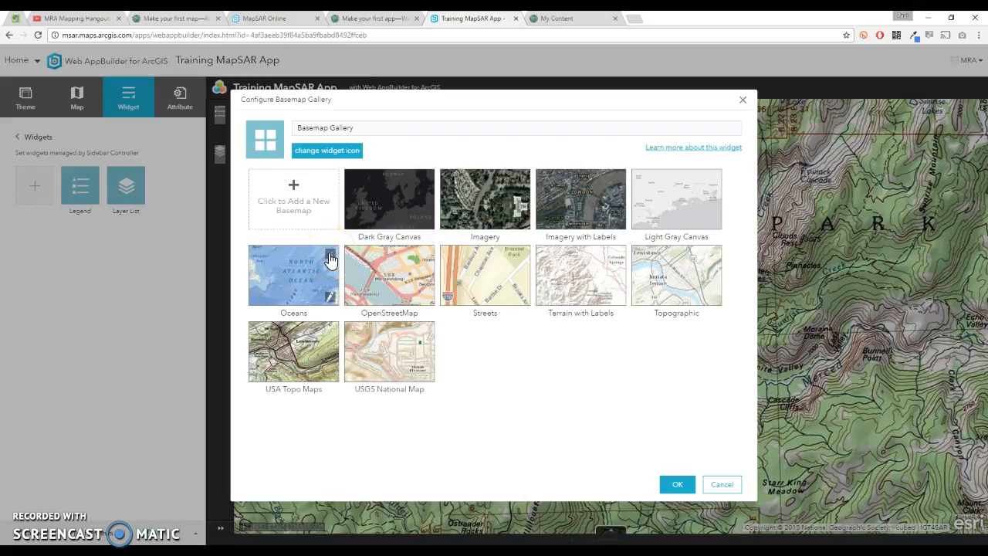
click(330, 256)
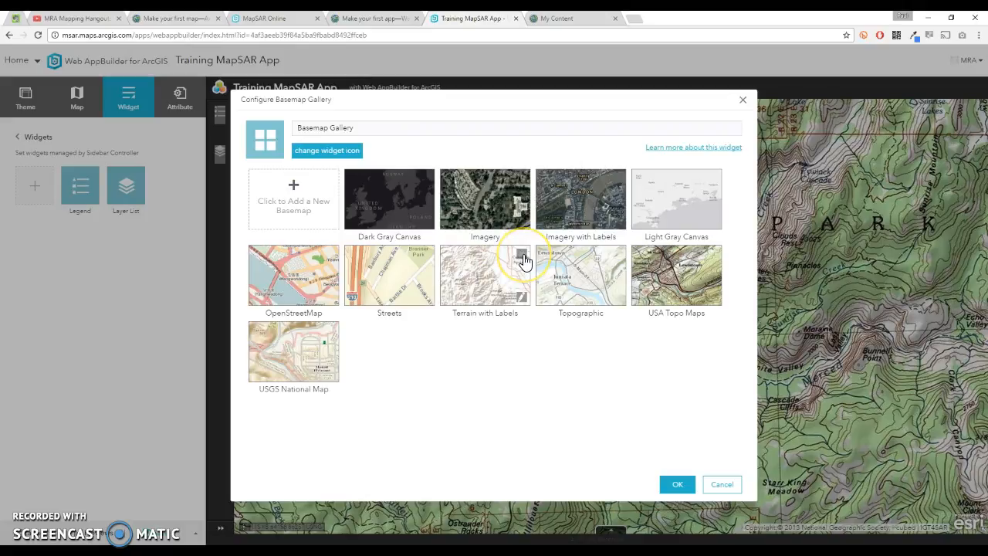
click(523, 258)
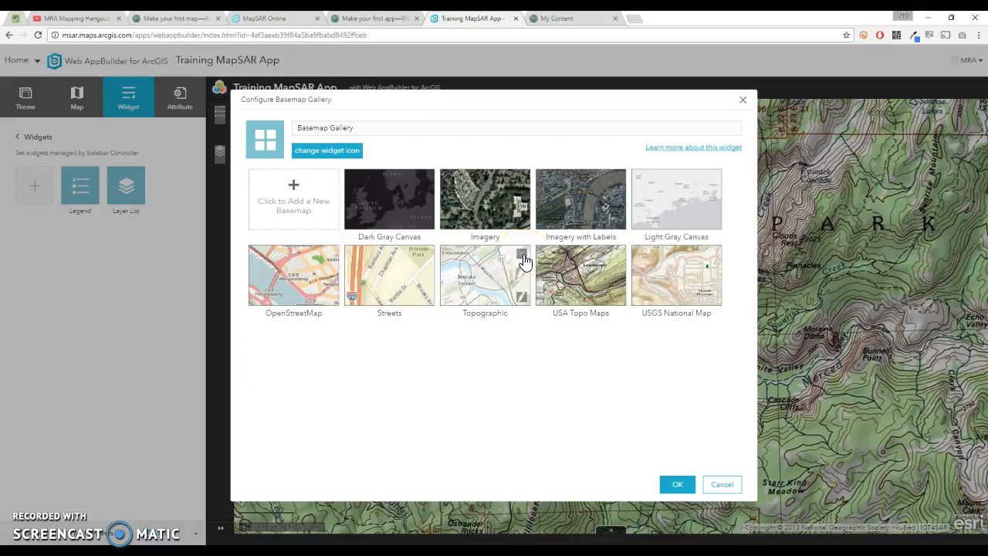
click(523, 181)
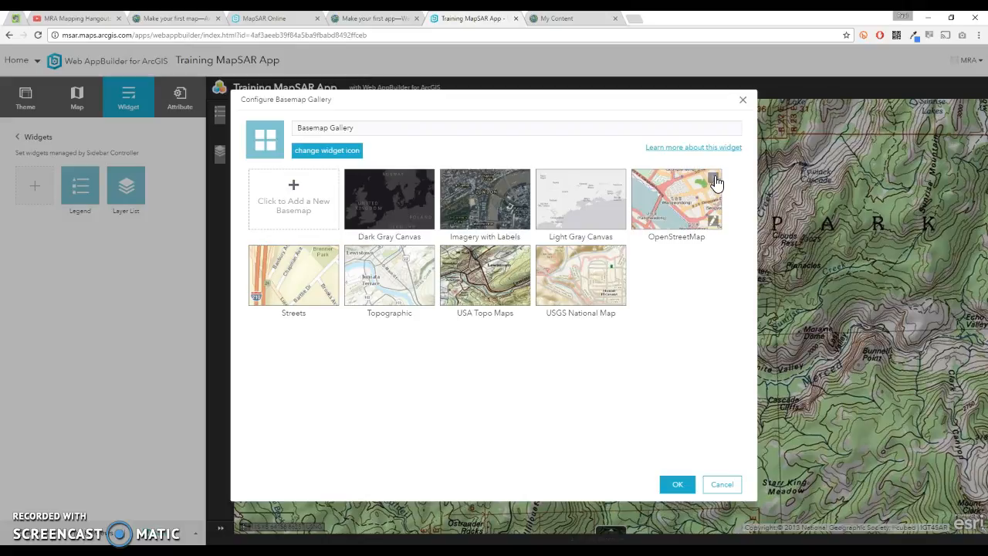
click(677, 485)
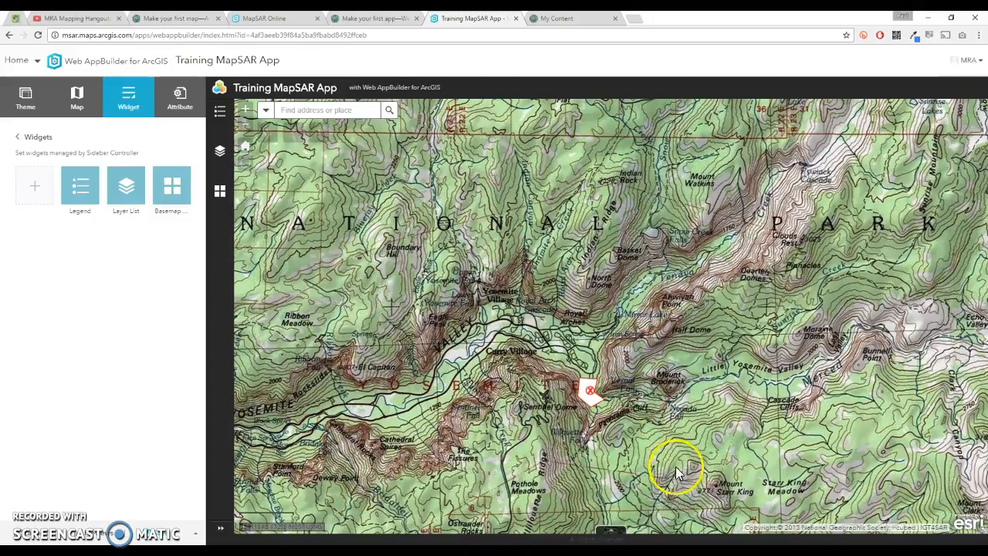
- Check the basemaps offered by the Basemap Gallery in the app preview, and collapse the sidebar
click(219, 195)
click(294, 114)
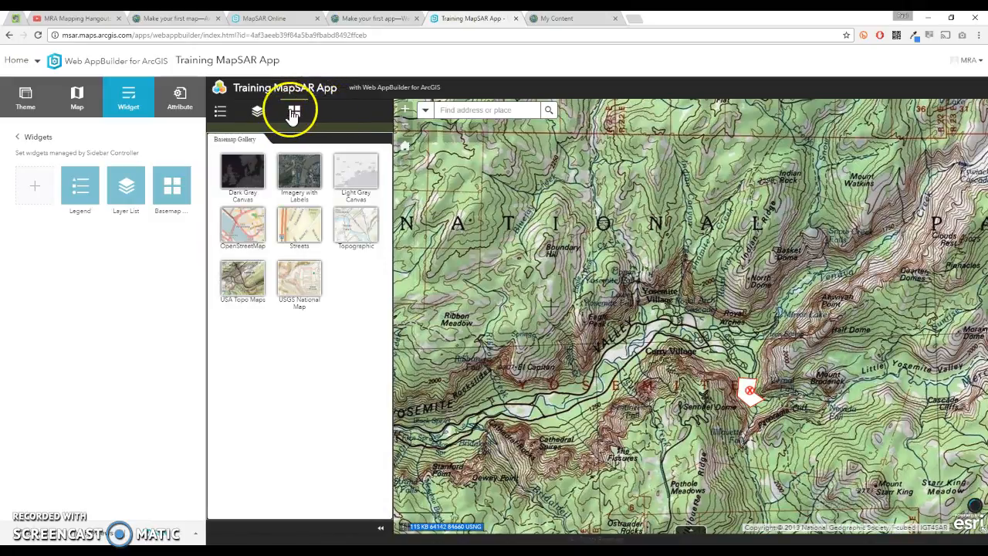
click(379, 527)
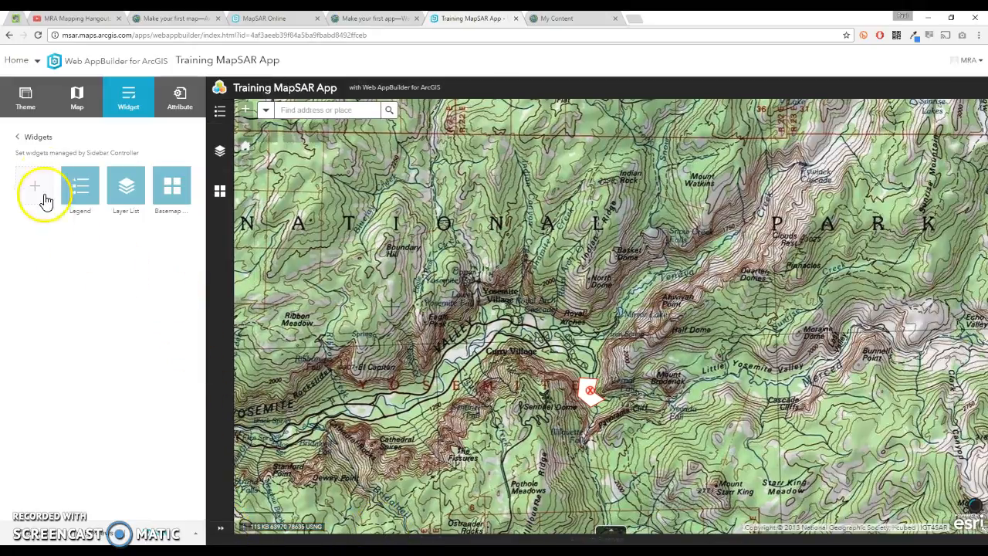
- Return to the main widget list and add the Smart Editor widget to the first empty widget placeholder
click(33, 136)
click(160, 303)
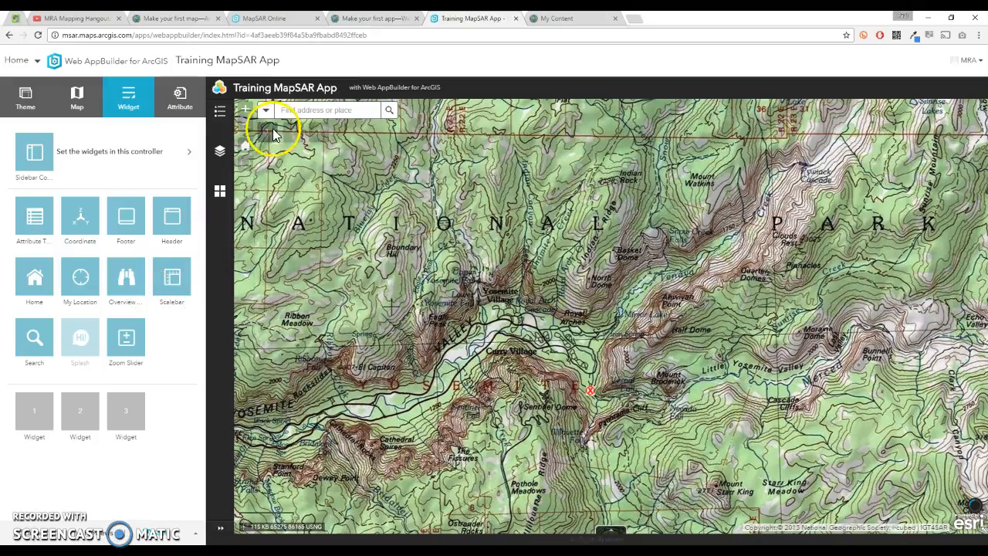
click(34, 415)
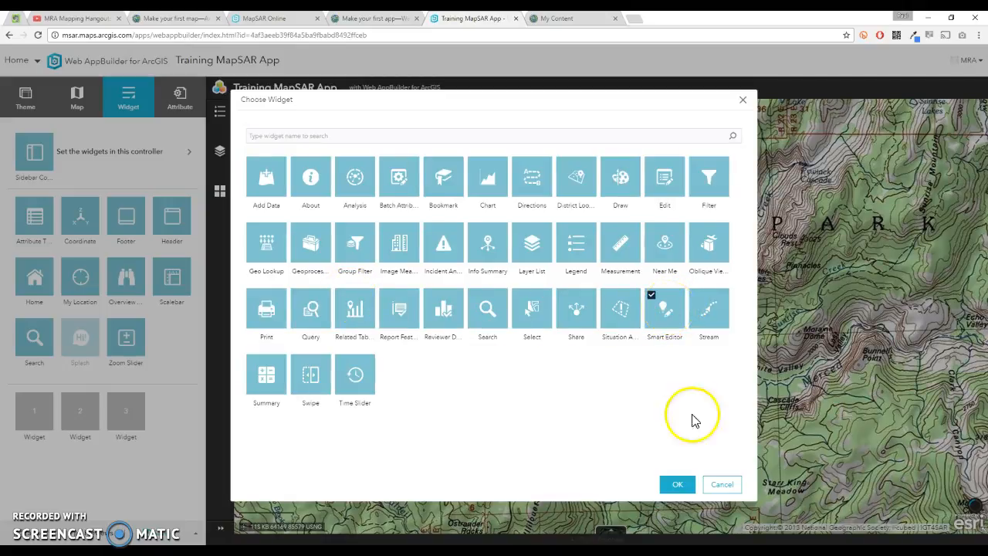
click(676, 486)
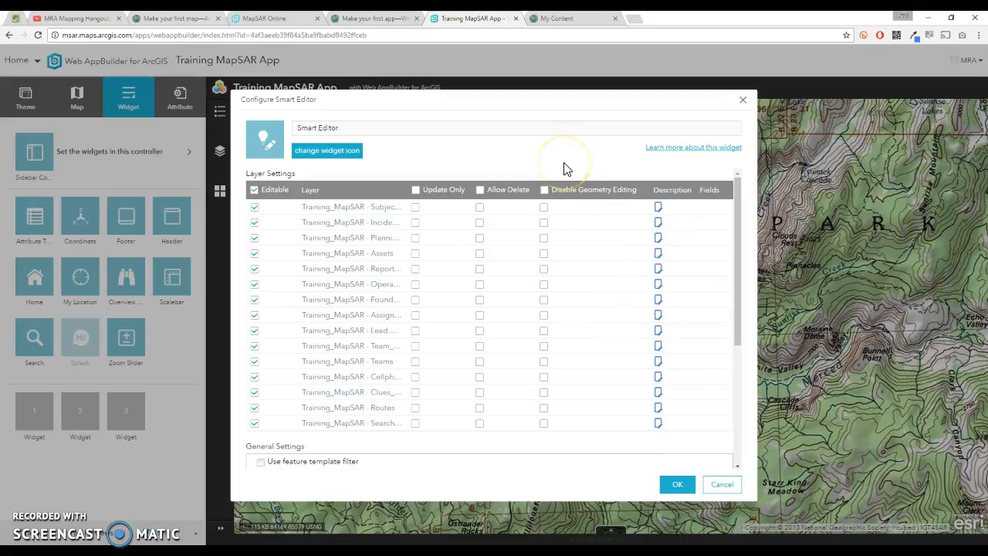
- Open the Smart Editor widget's help page and look through its configuration instructions and the list of 2D widgets
click(679, 148)
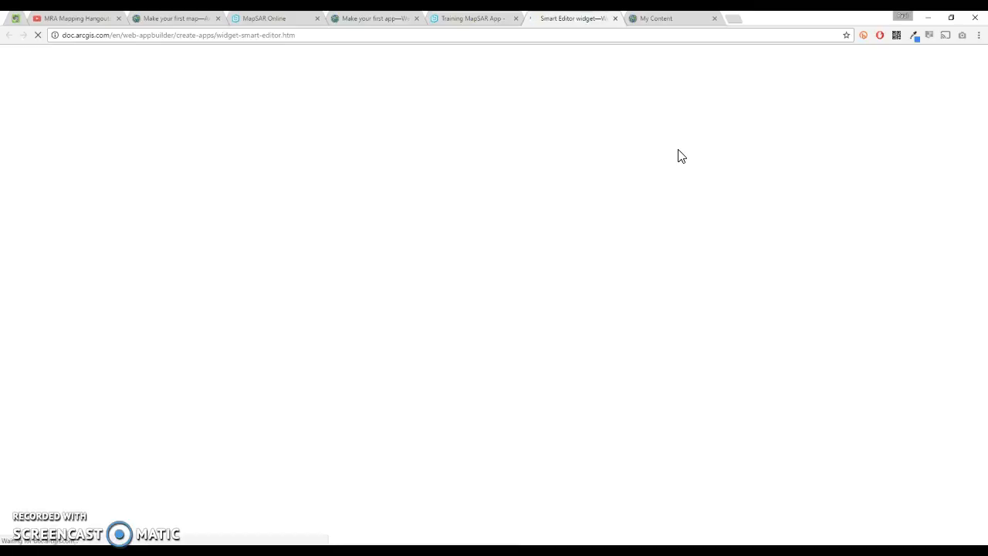
click(679, 156)
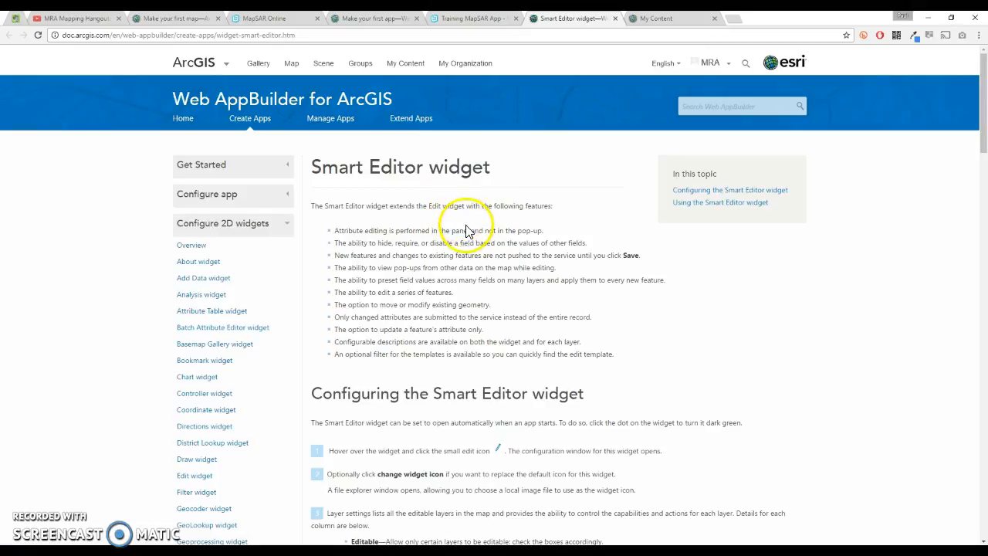
scroll(137, 232, down, 1)
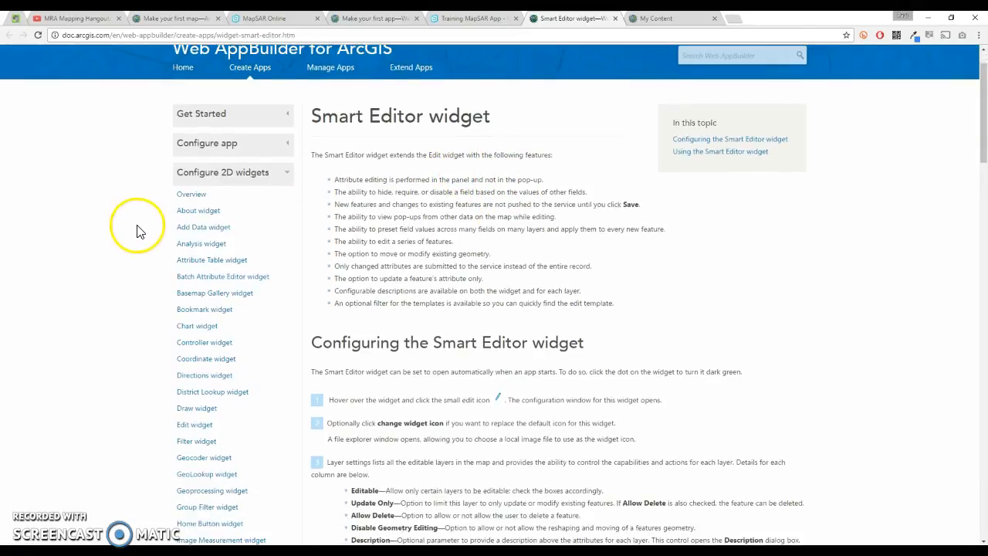
scroll(181, 221, down, 1)
scroll(193, 249, down, 2)
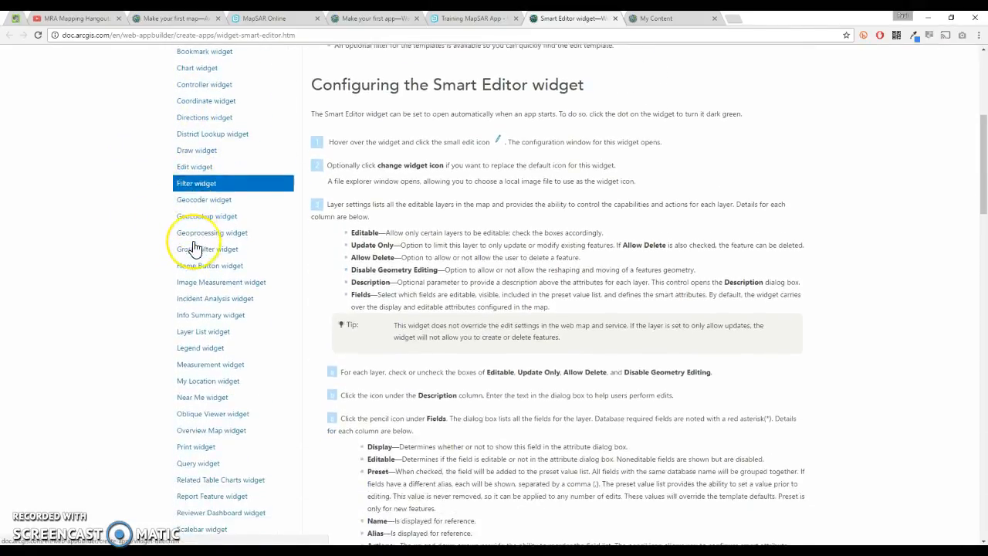
scroll(194, 251, down, 3)
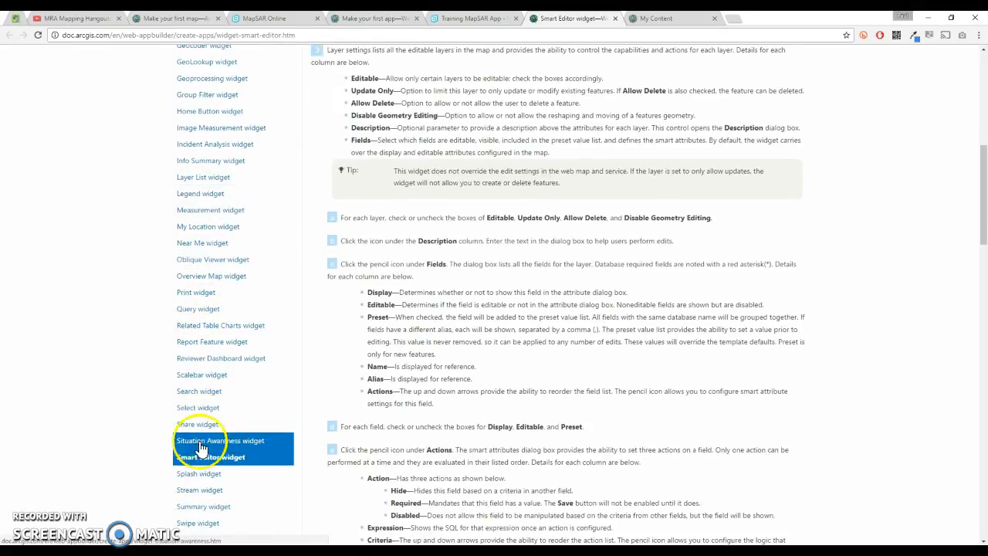
scroll(236, 349, up, 5)
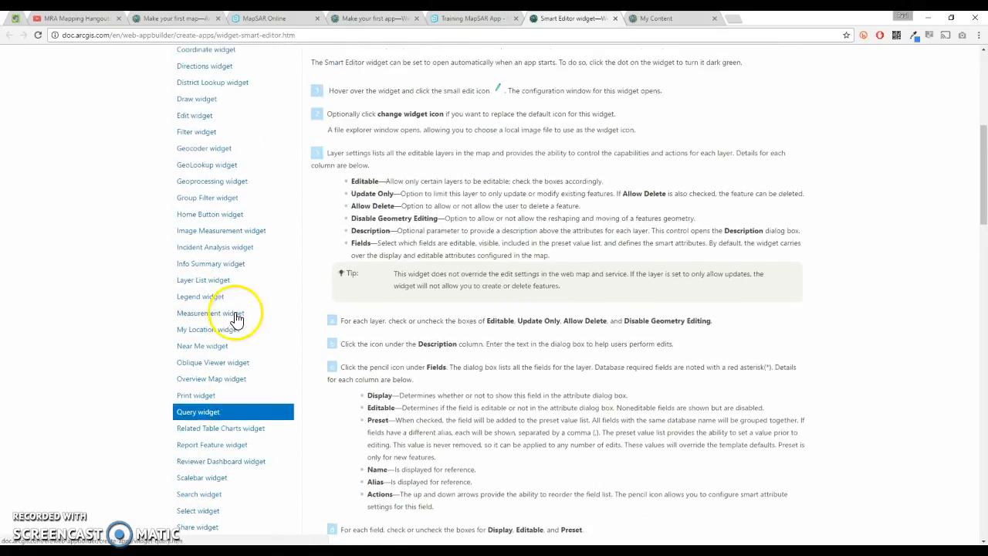
scroll(241, 307, up, 1)
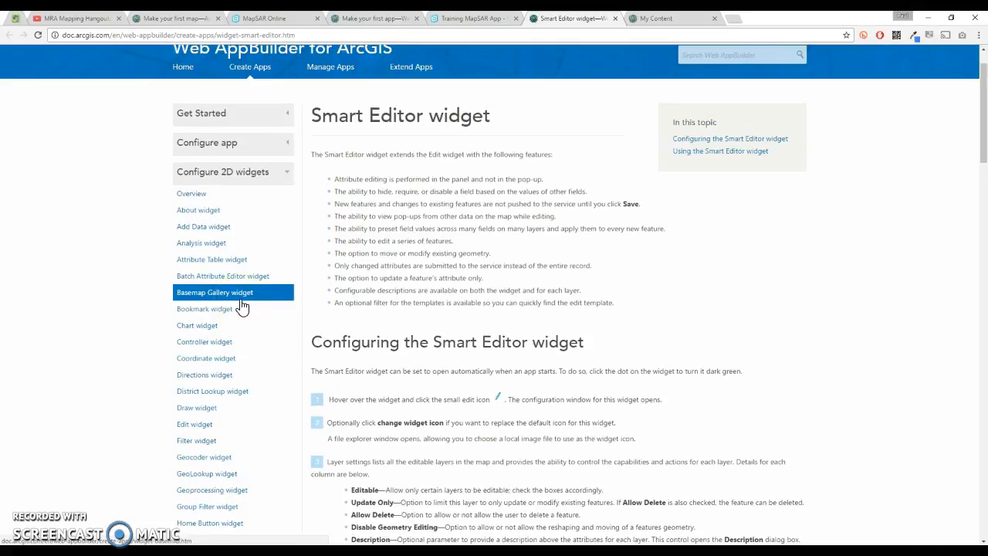
- Back in the Smart Editor configuration, allow deletion on all layers and require confirmation when deleting a record
click(471, 17)
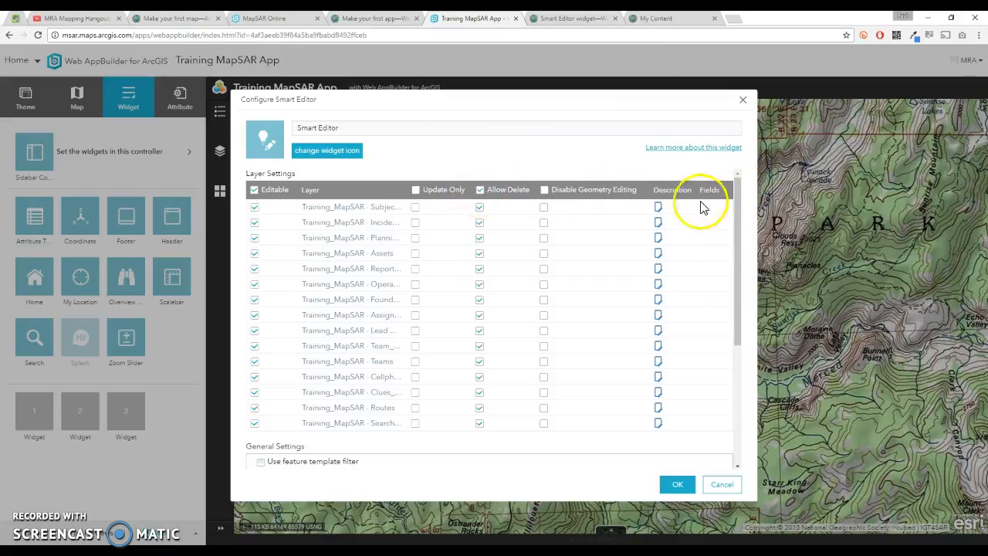
drag(736, 198, 743, 320)
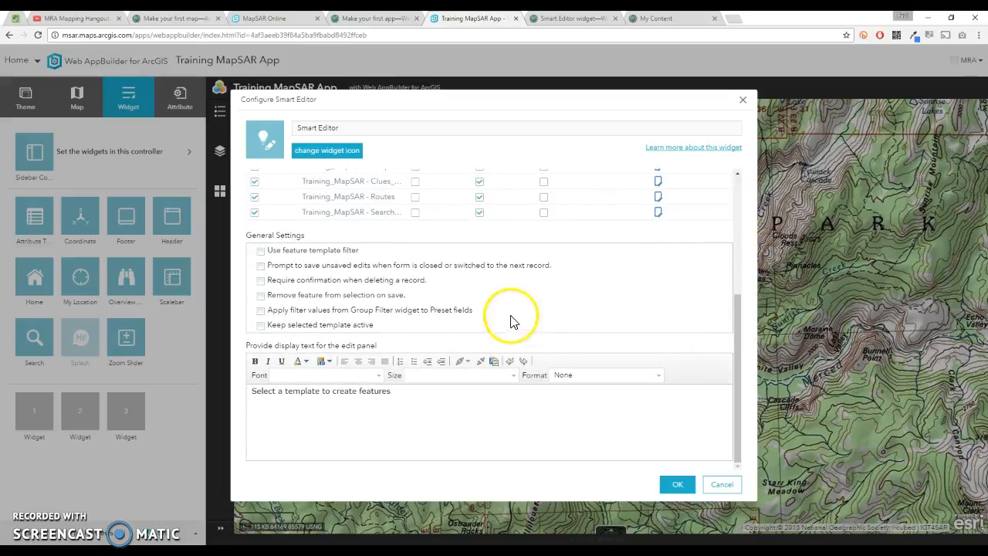
click(261, 281)
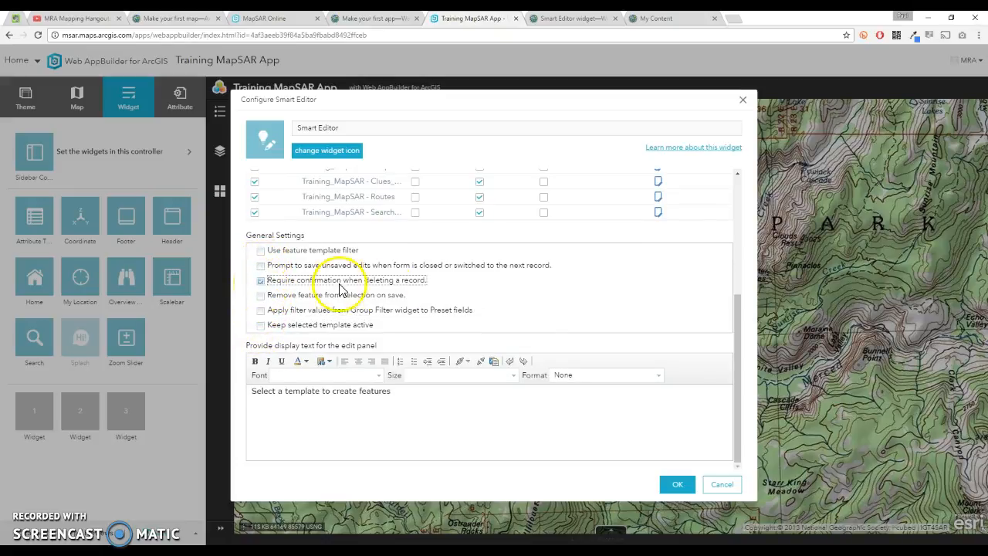
- Replace the edit panel's display text with "Click in the palette below, then put the point on the map." and save the Smart Editor configuration
click(470, 403)
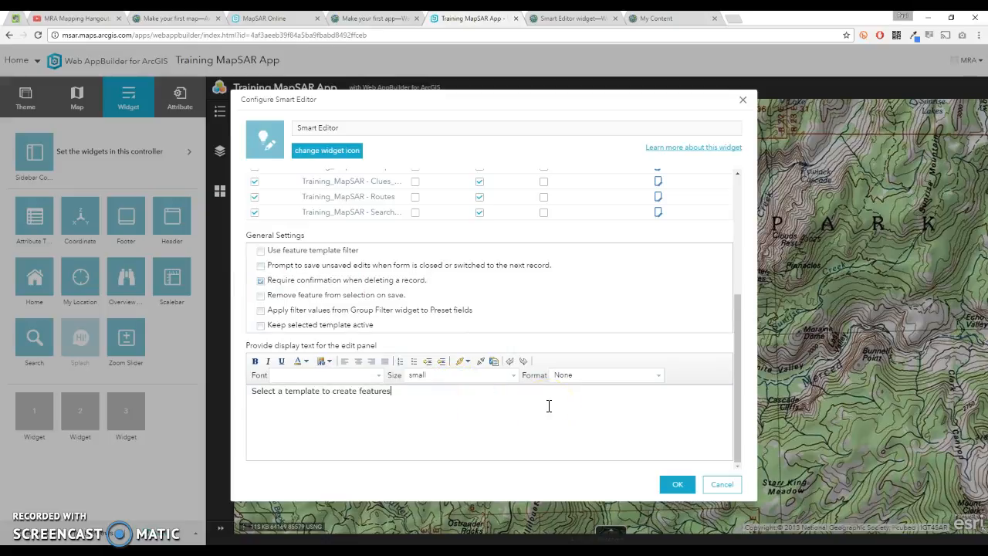
drag(395, 392, 245, 392)
key(BackSpace)
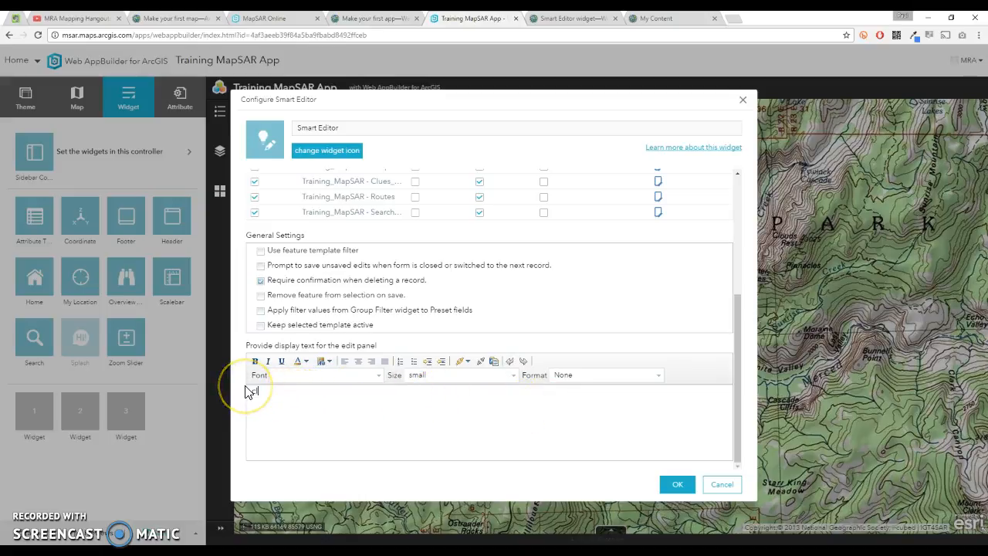
click(424, 397)
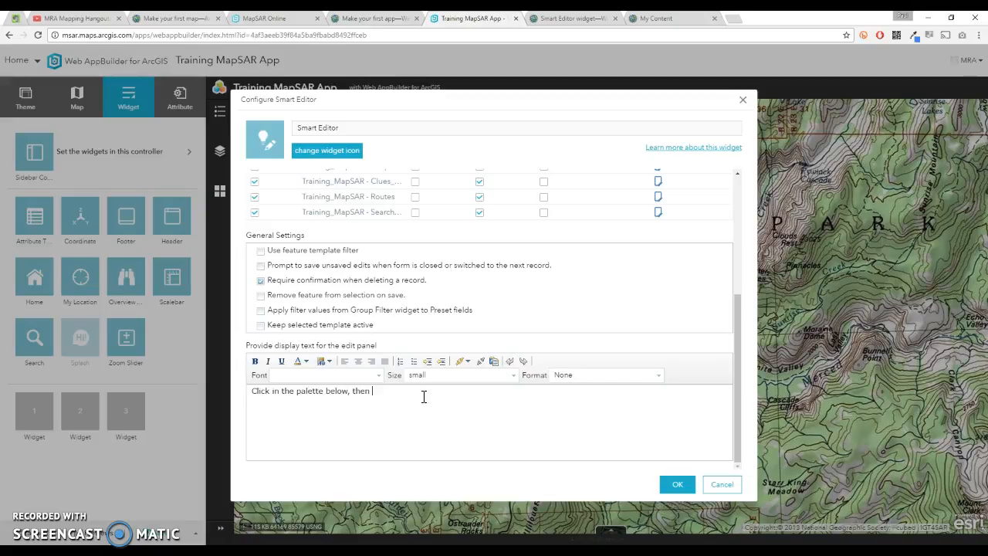
click(424, 398)
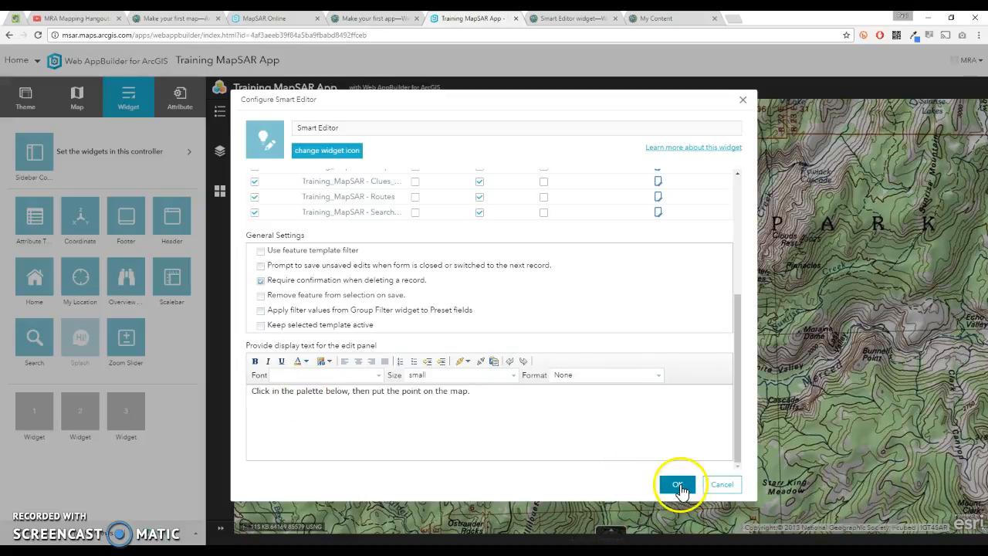
click(678, 486)
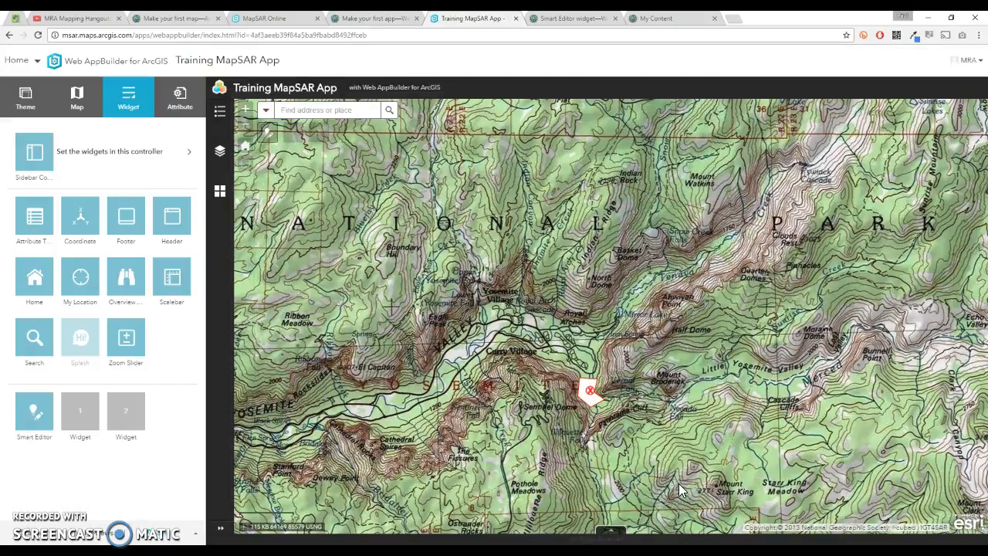
- Use the Smart Editor in the app preview to place an ICP asset point just southeast of Yosemite Village
click(268, 135)
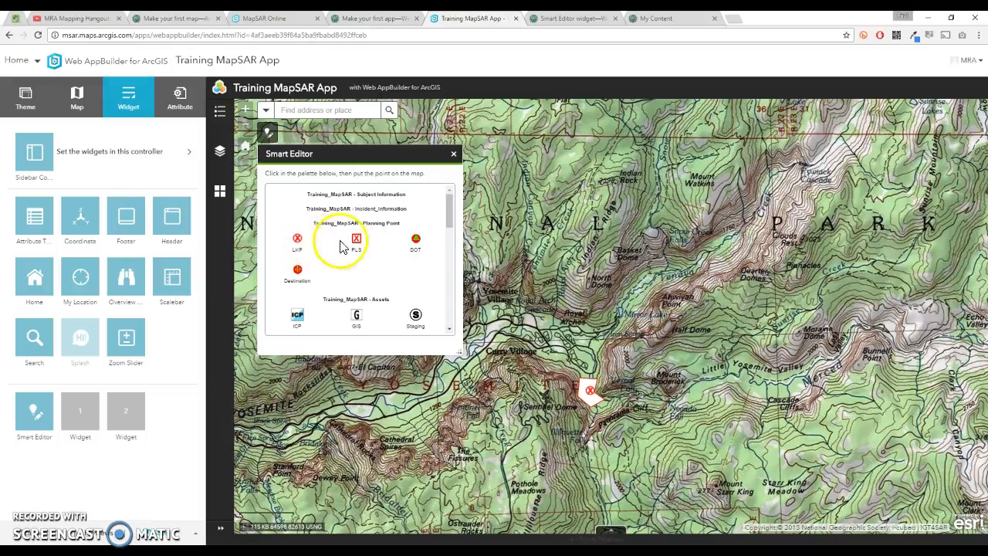
scroll(348, 259, down, 1)
click(301, 265)
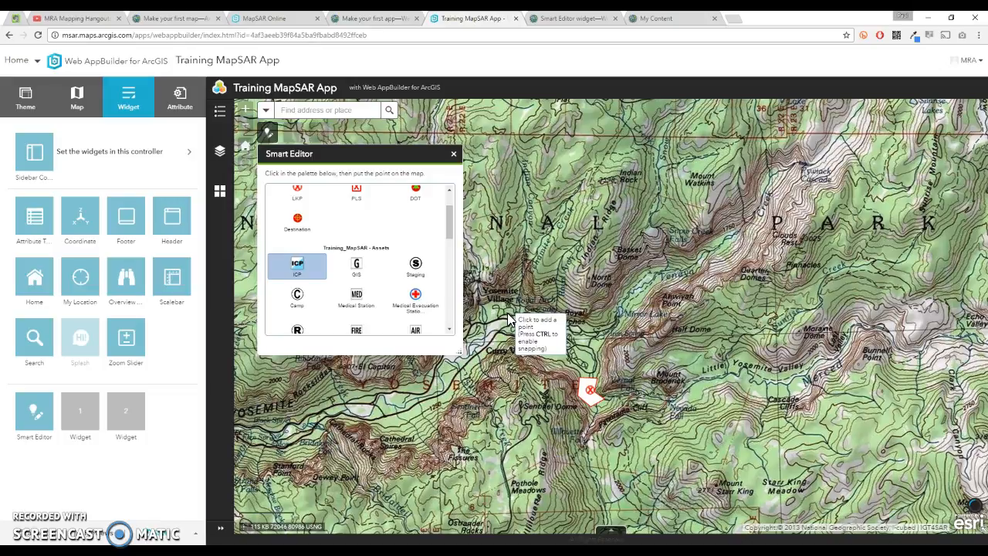
click(515, 313)
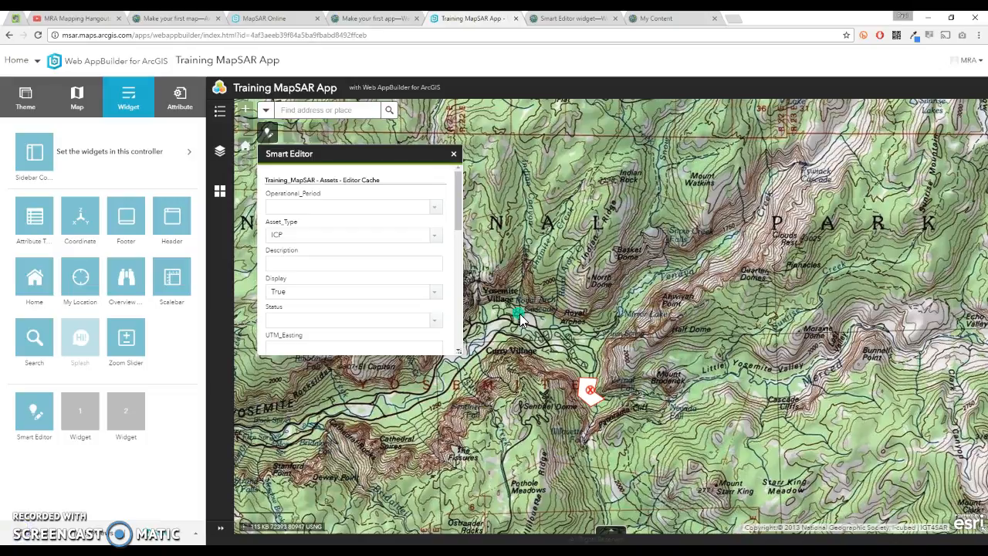
- Set the ICP asset's Status to Assigned, save the feature and close the Smart Editor
click(394, 261)
mouse_move(460, 199)
mouse_down()
mouse_move(463, 342)
mouse_move(463, 183)
mouse_up()
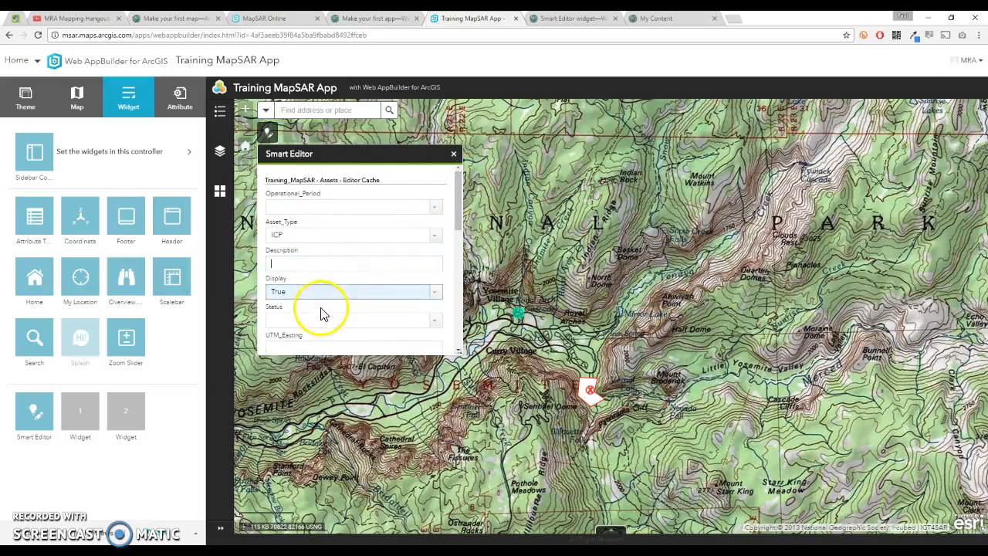
click(437, 324)
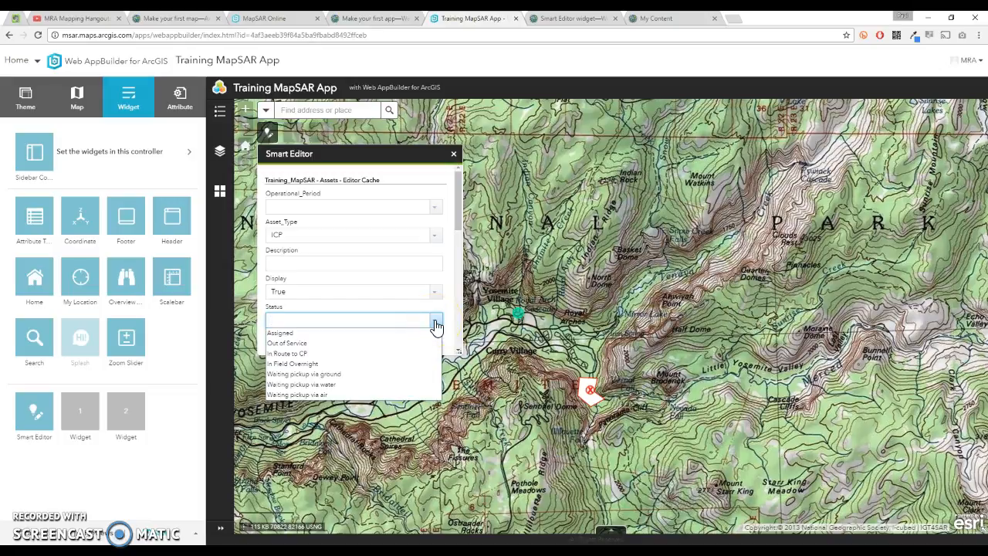
click(358, 338)
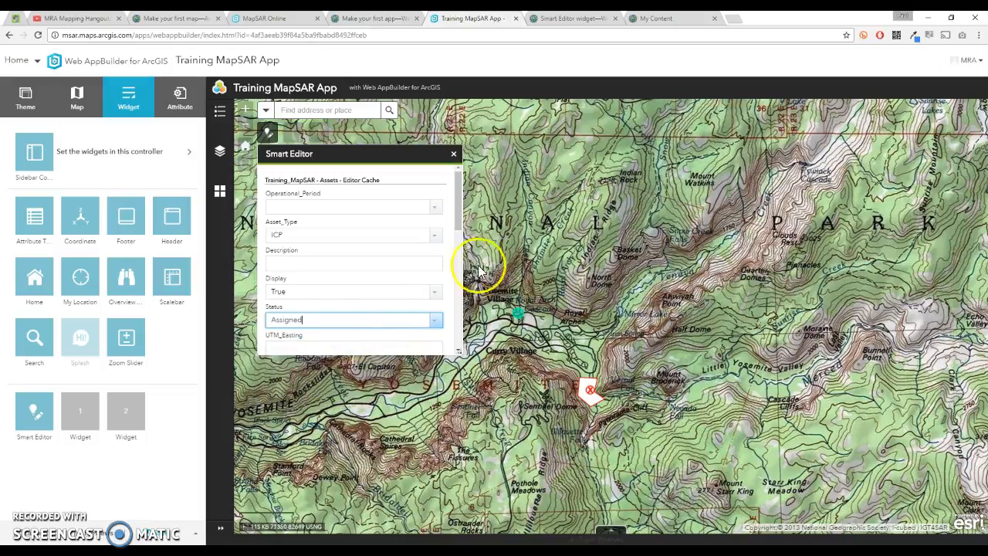
drag(457, 199, 454, 319)
click(426, 336)
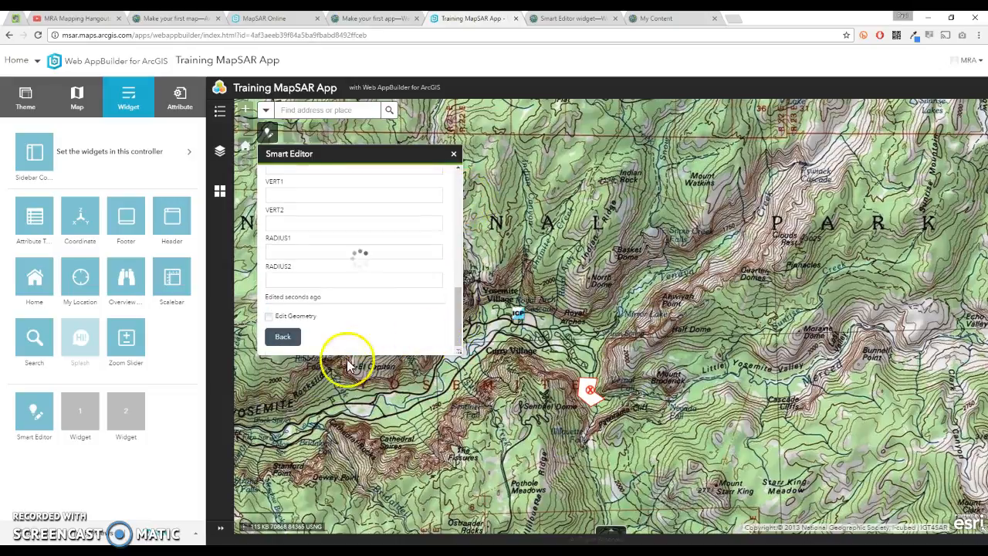
click(454, 156)
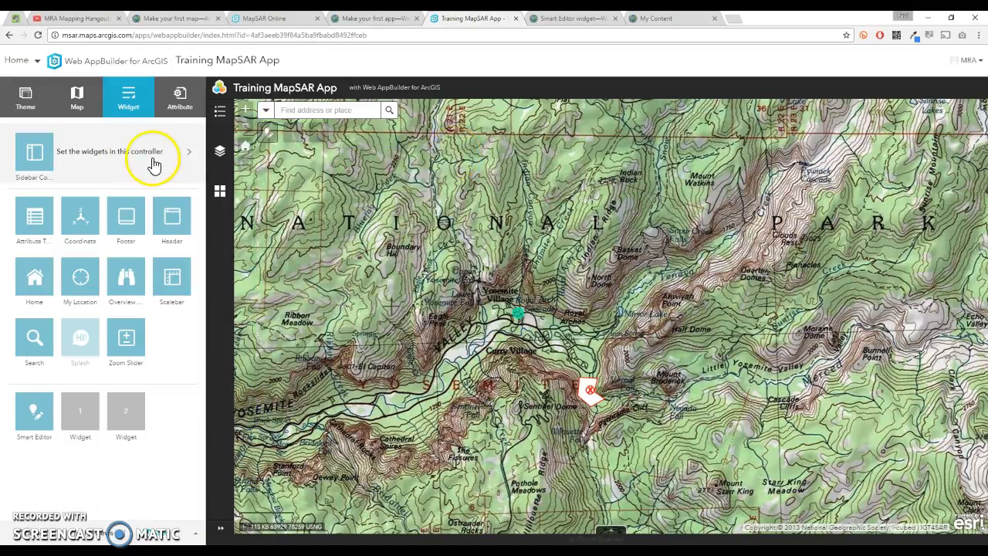
- Add the Print widget to the first empty widget placeholder of the app
click(80, 410)
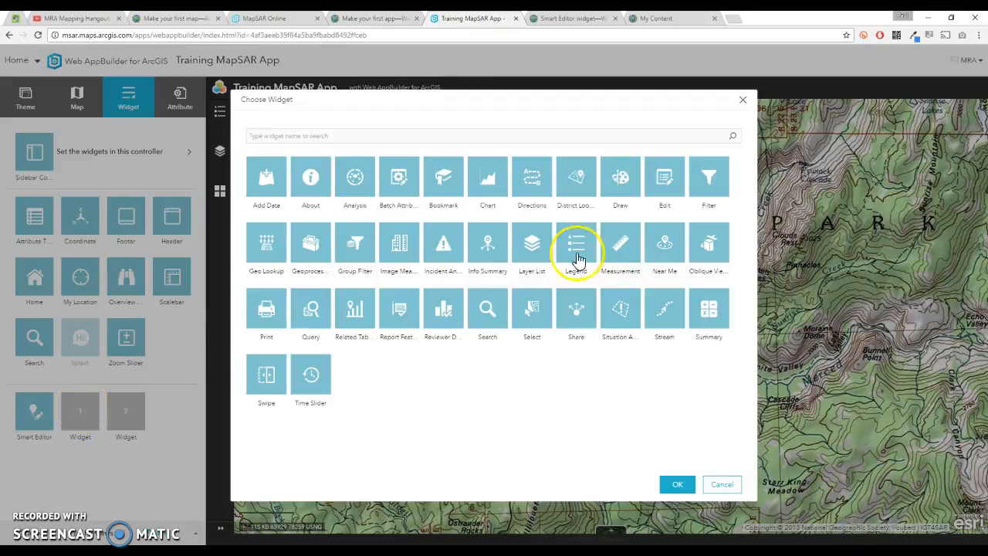
click(260, 316)
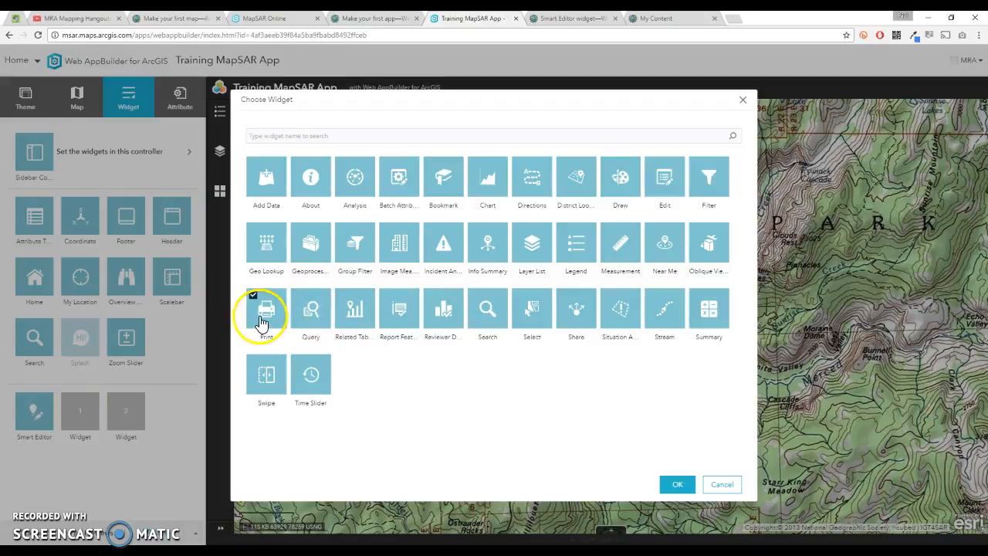
click(676, 485)
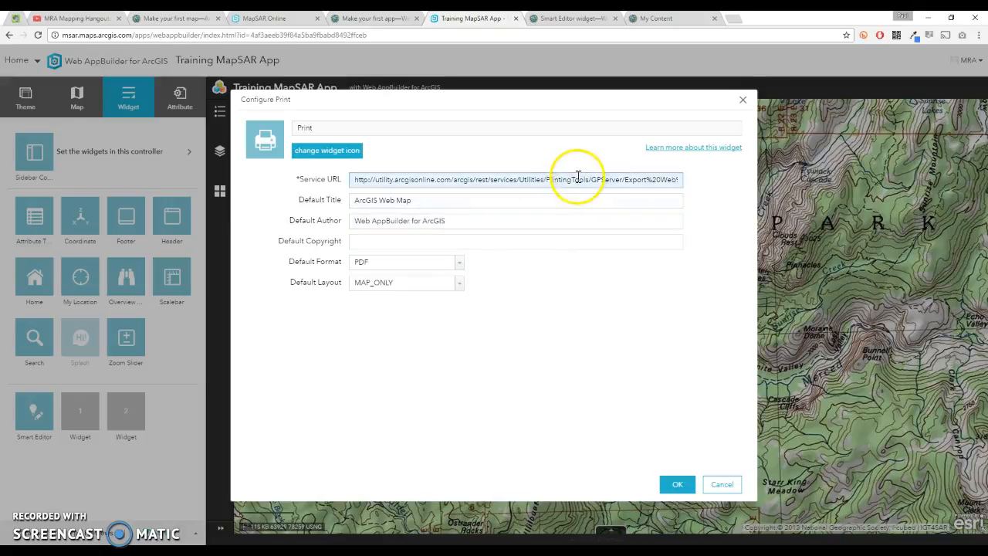
- Configure the Print widget with the default title MapSAR and the default layout A4 Landscape, and save it
drag(359, 180, 331, 177)
click(448, 241)
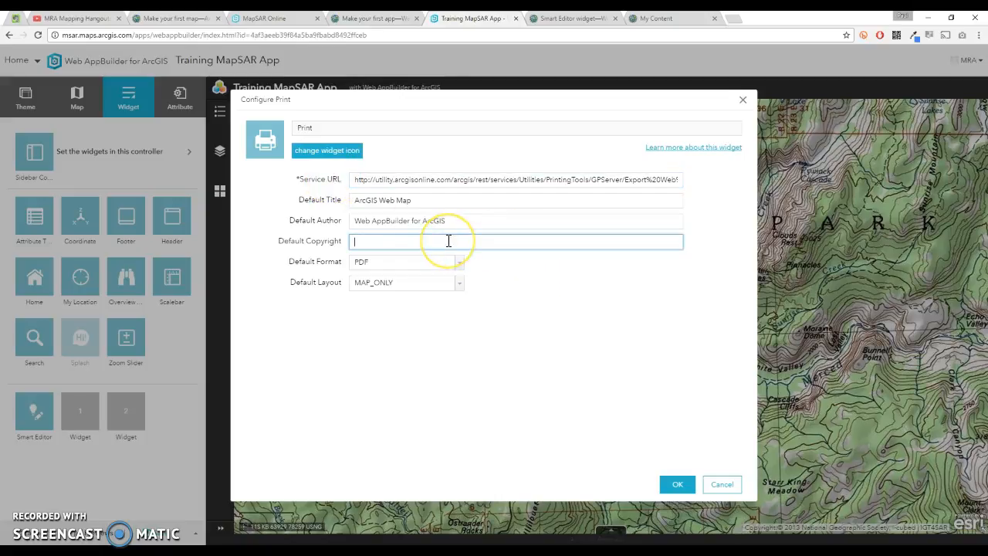
drag(420, 205, 284, 212)
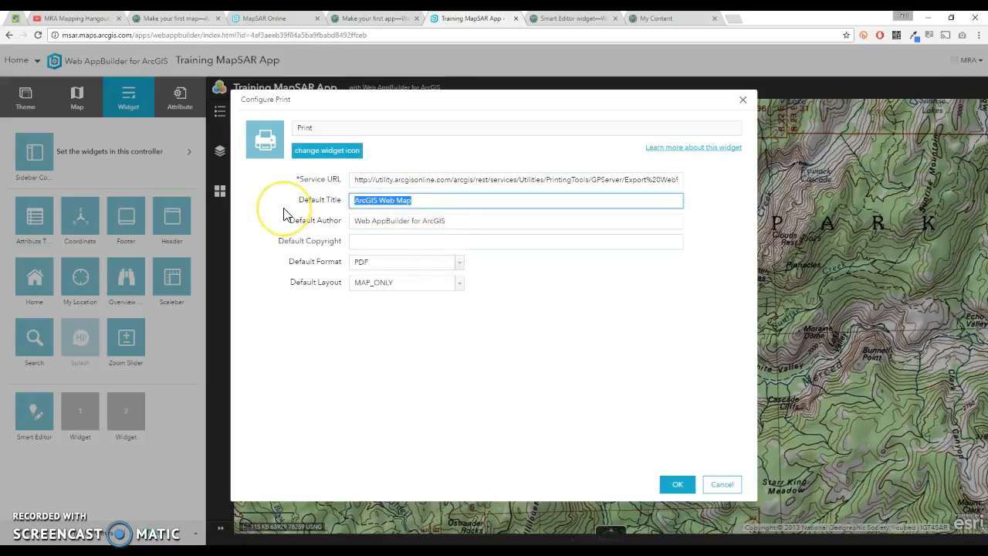
text(MapSAR)
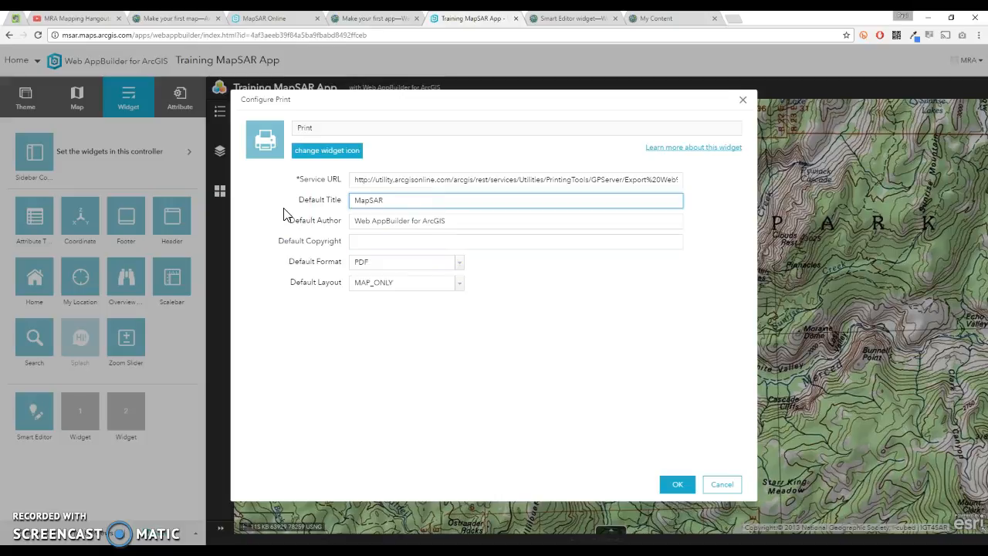
click(355, 241)
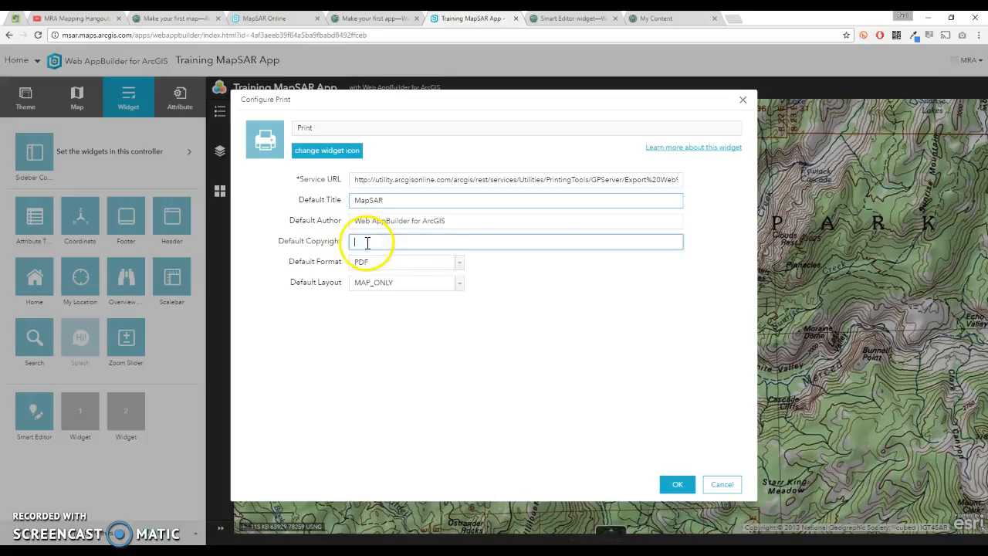
click(458, 283)
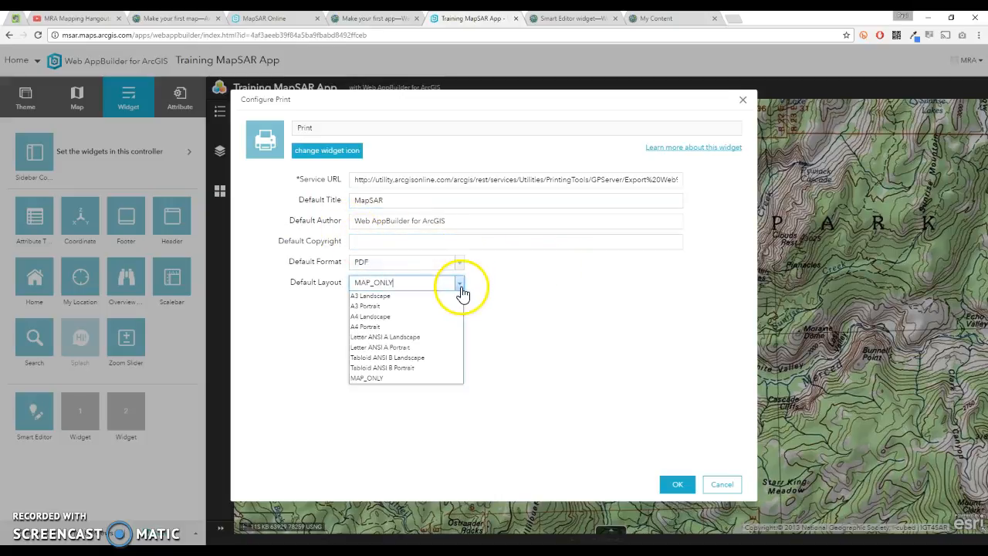
click(425, 321)
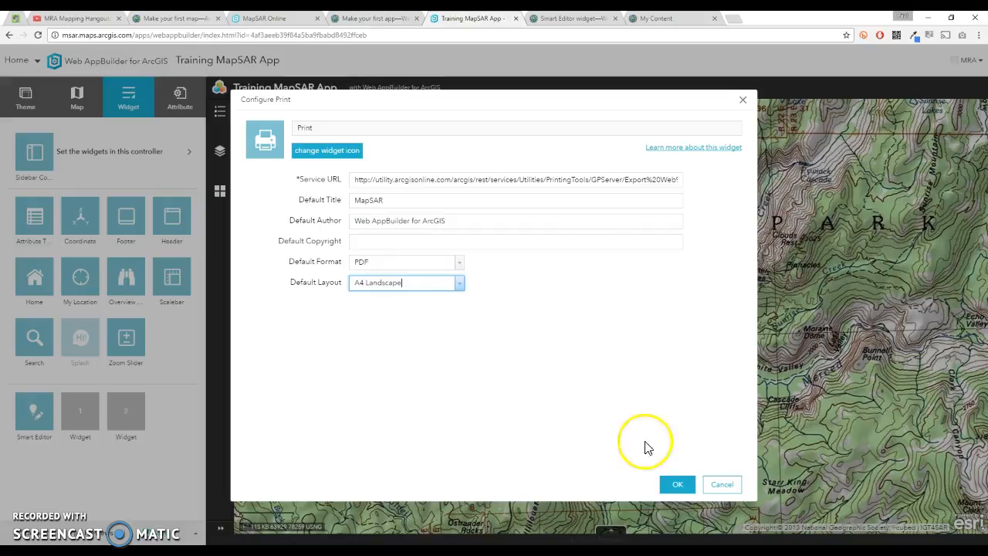
click(678, 485)
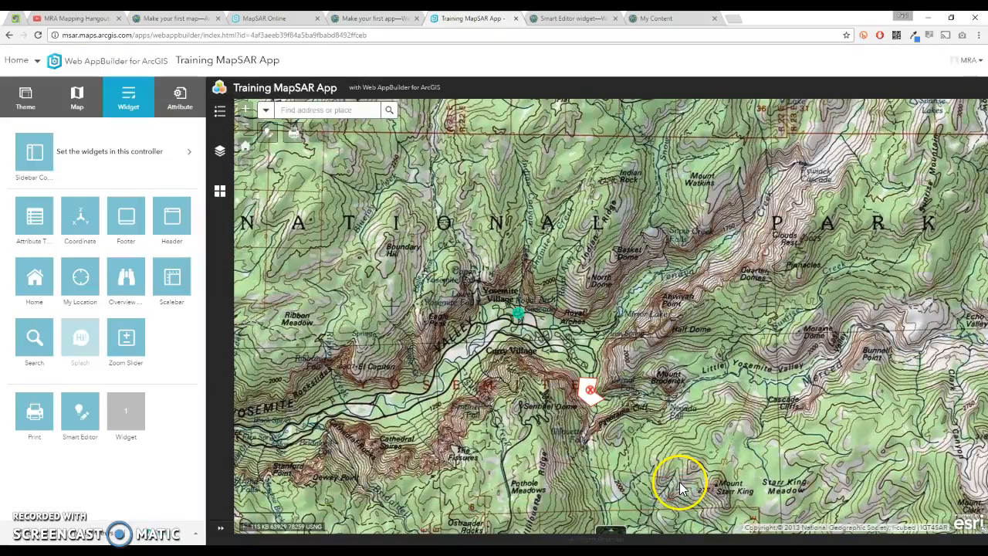
- Use the Print widget in the app preview to print the map as an A4 Landscape PDF, and close the widget
click(293, 133)
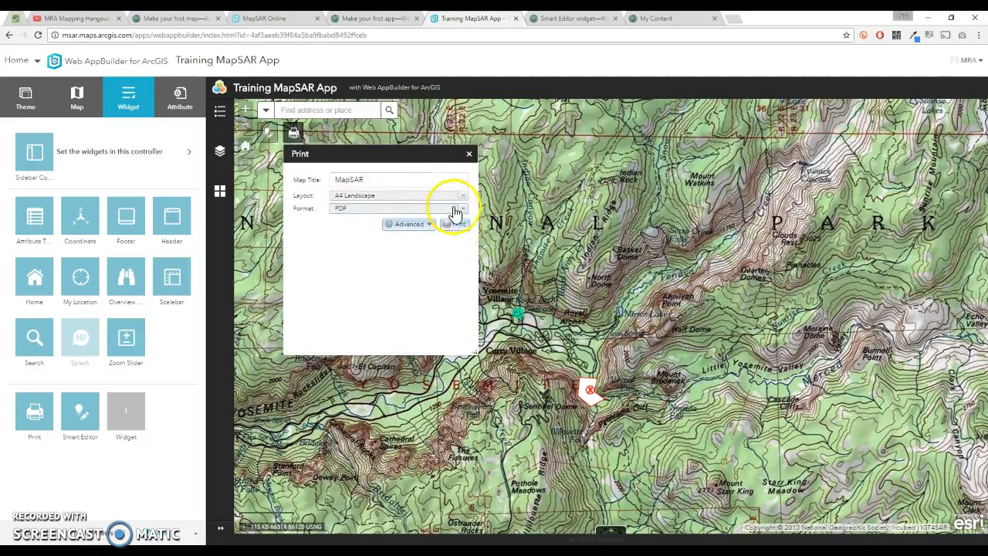
click(462, 208)
click(423, 251)
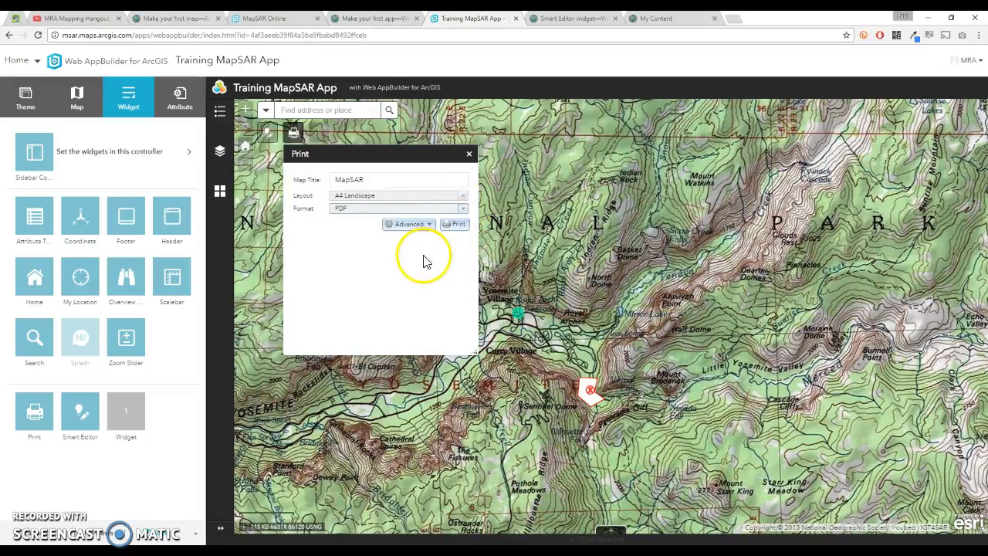
click(455, 225)
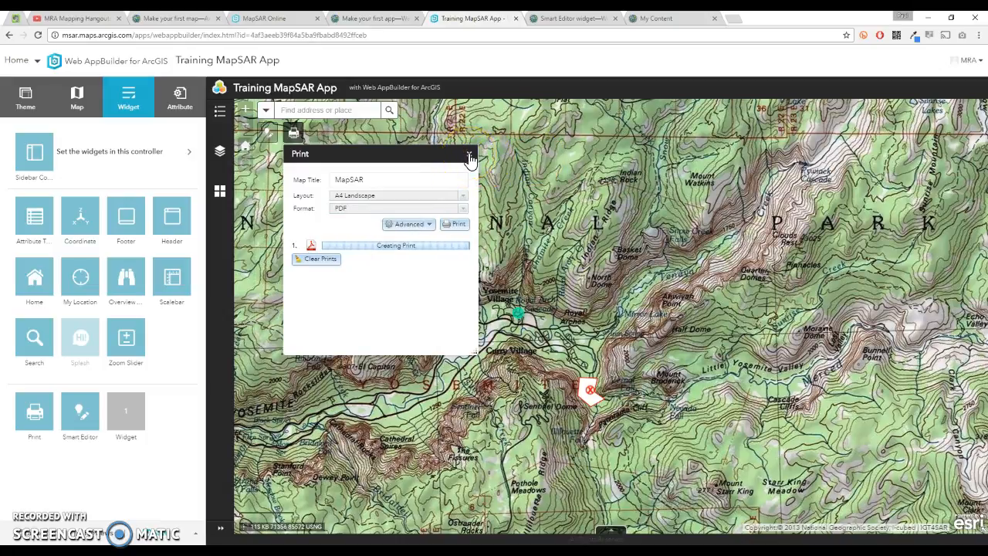
click(470, 157)
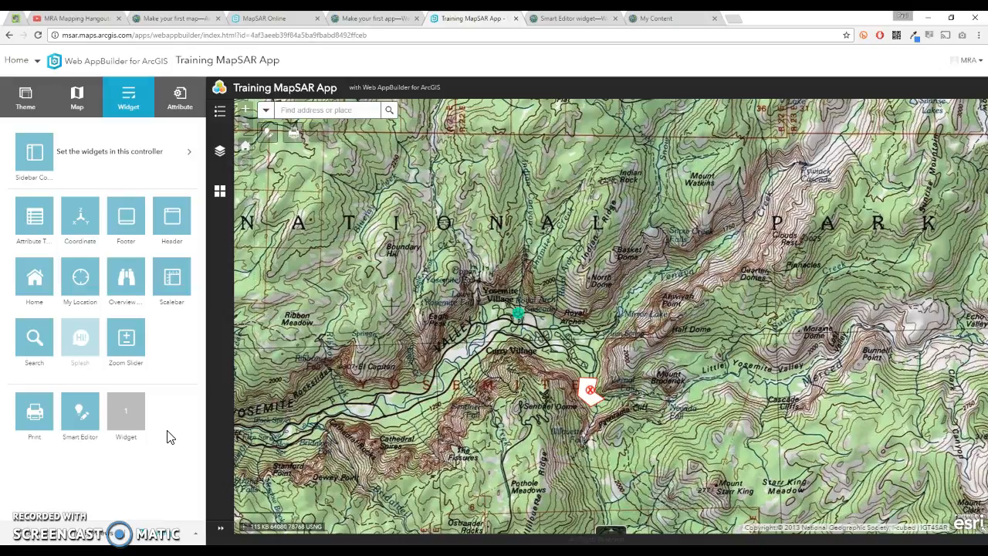
- Preview the app on mobile devices, including the iPad Air, and return to the widget configuration
click(100, 538)
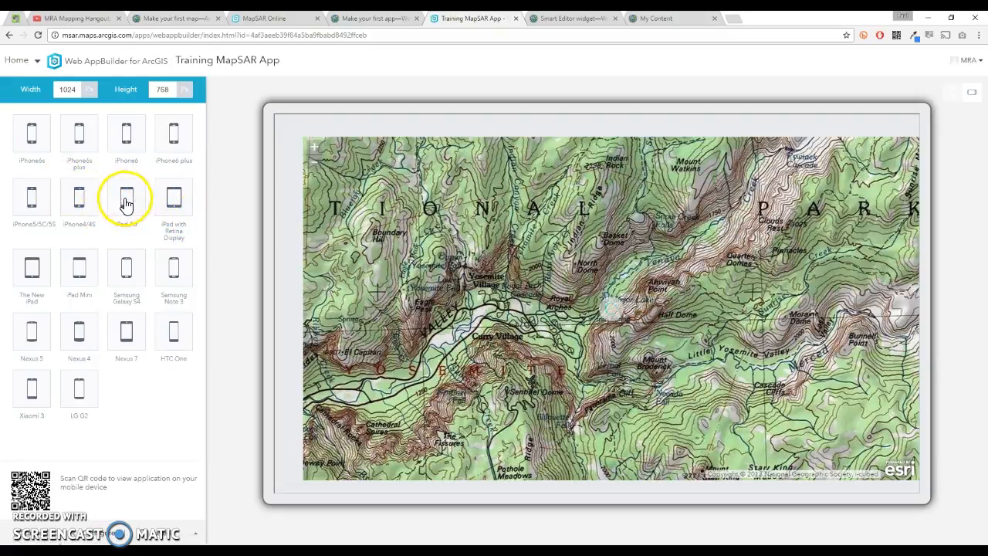
click(93, 137)
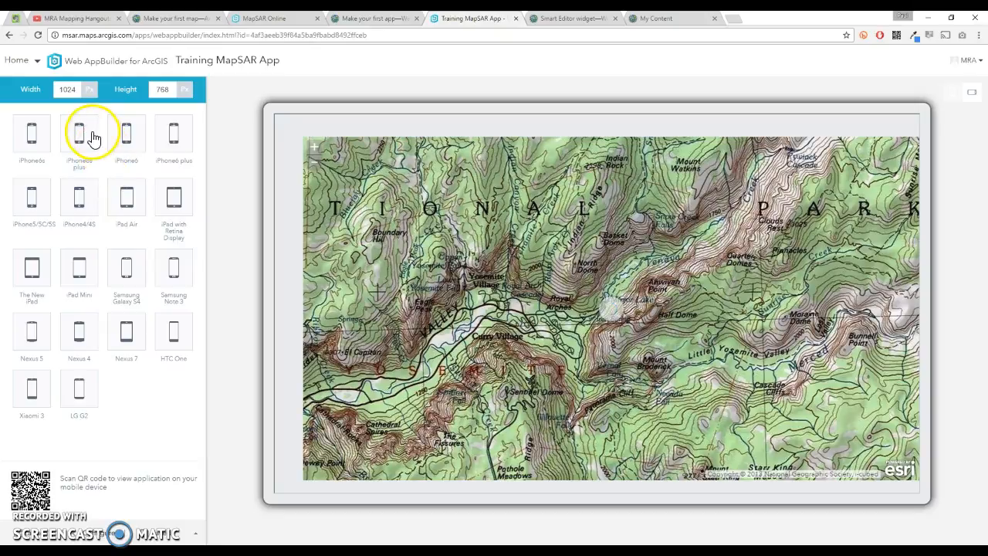
click(128, 203)
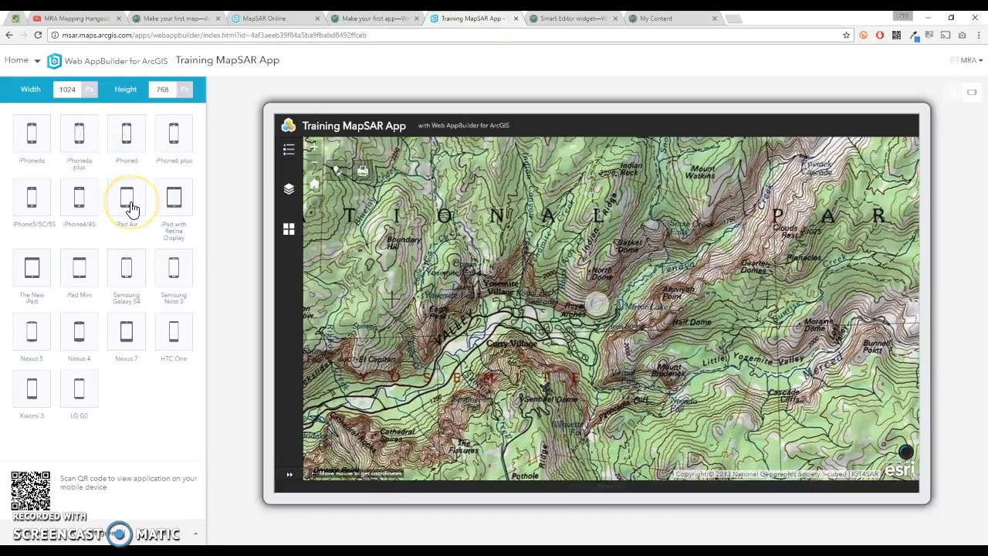
click(130, 203)
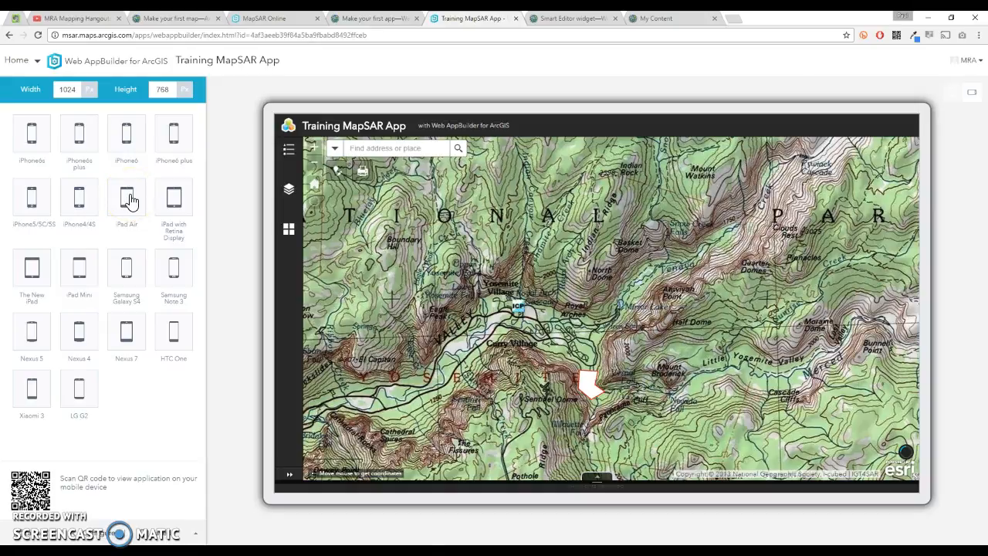
click(130, 201)
click(83, 409)
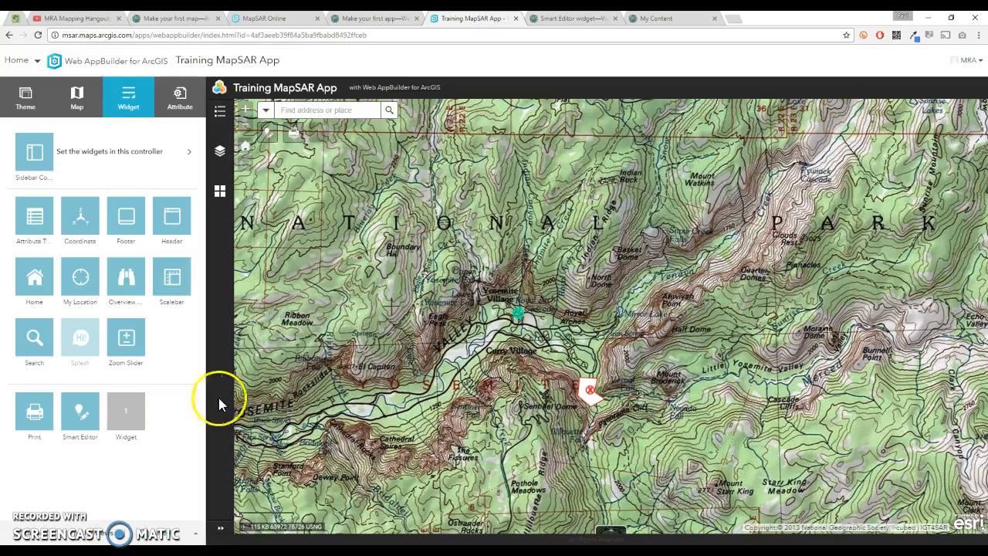
- Add the Share widget to the last empty placeholder, keeping only email as sharing option and disabling facebook, twitter and google+
click(126, 413)
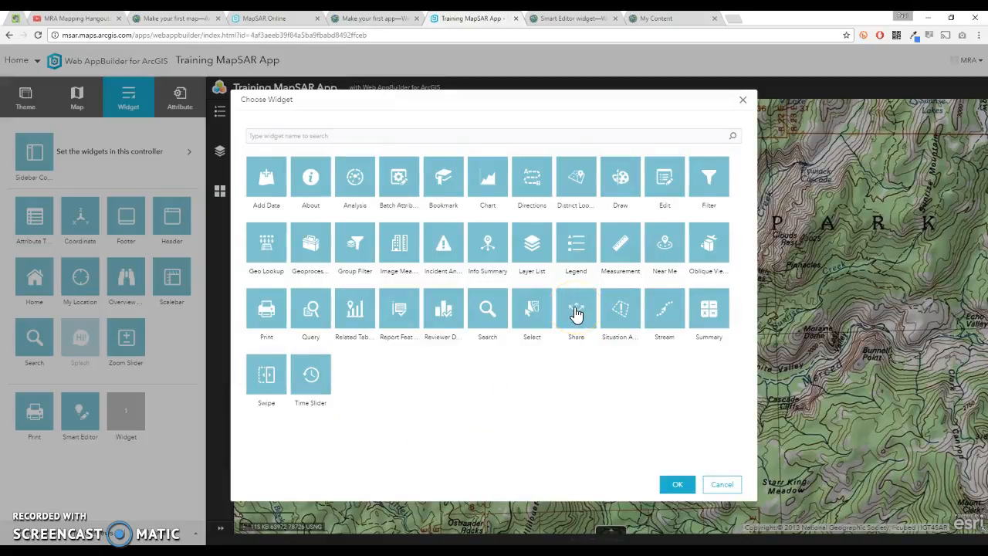
click(678, 485)
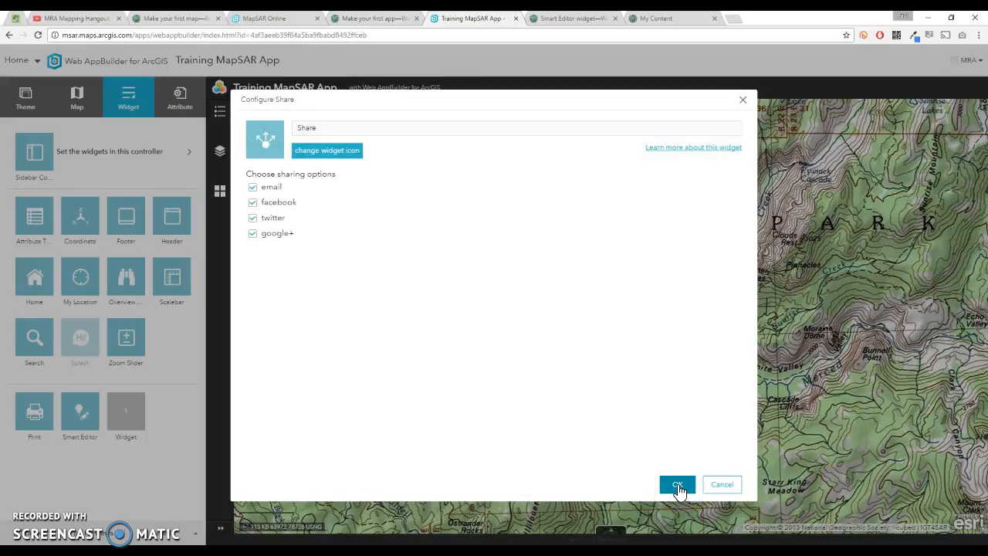
click(253, 203)
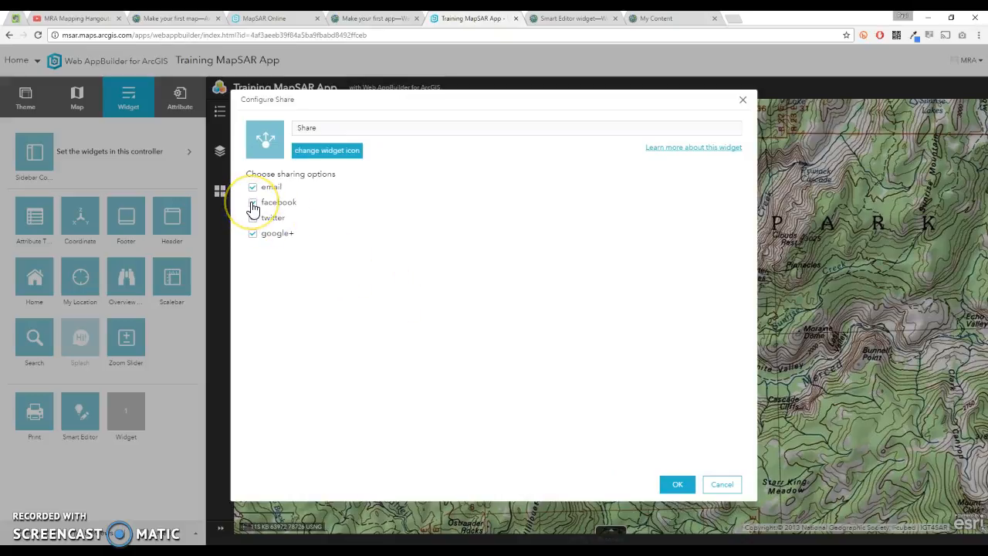
click(252, 233)
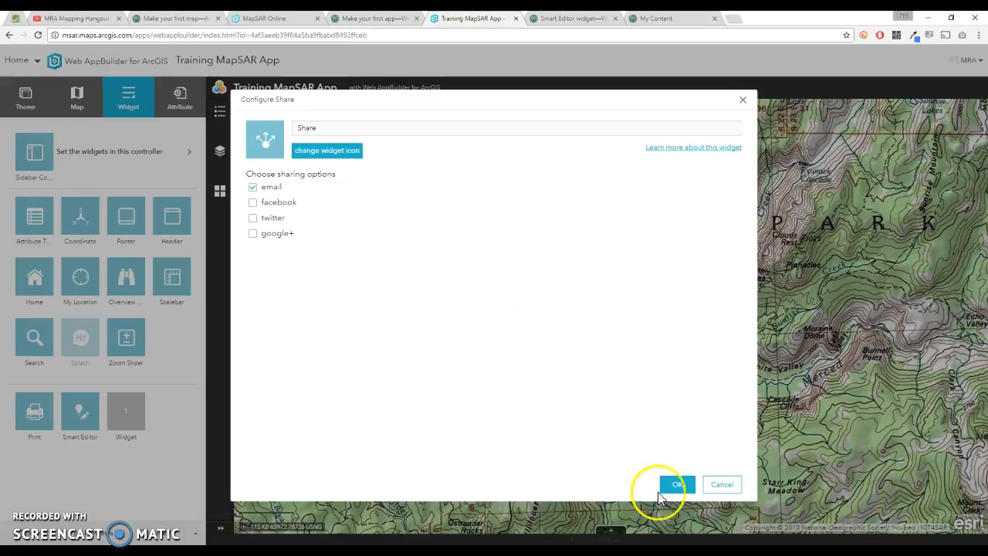
click(678, 487)
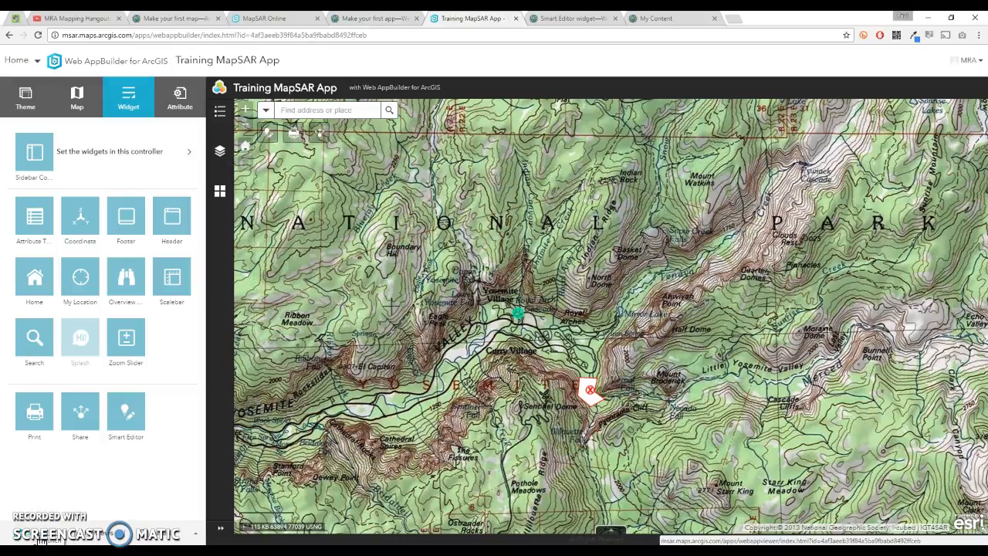
- Launch the finished app, open its Share widget and select the short link to the app
click(44, 541)
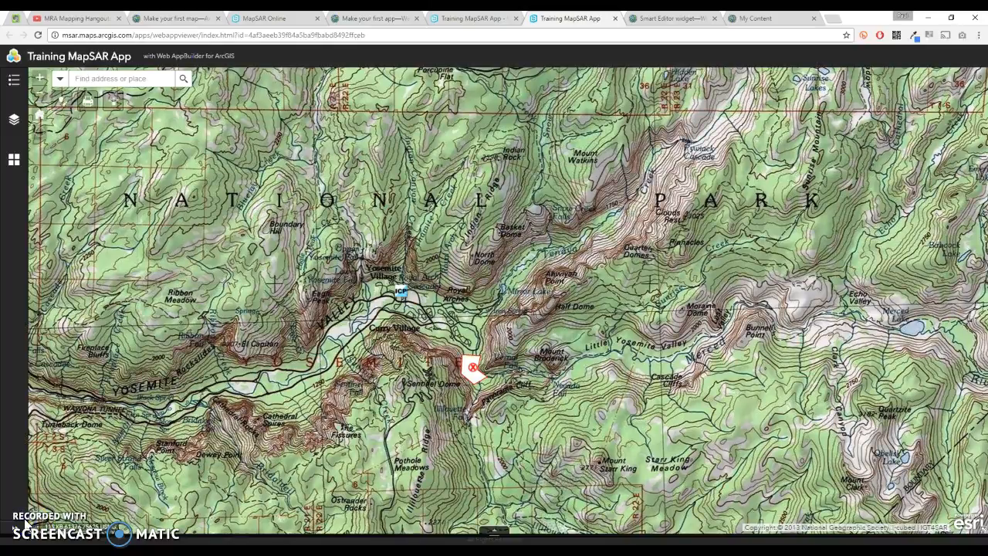
click(112, 103)
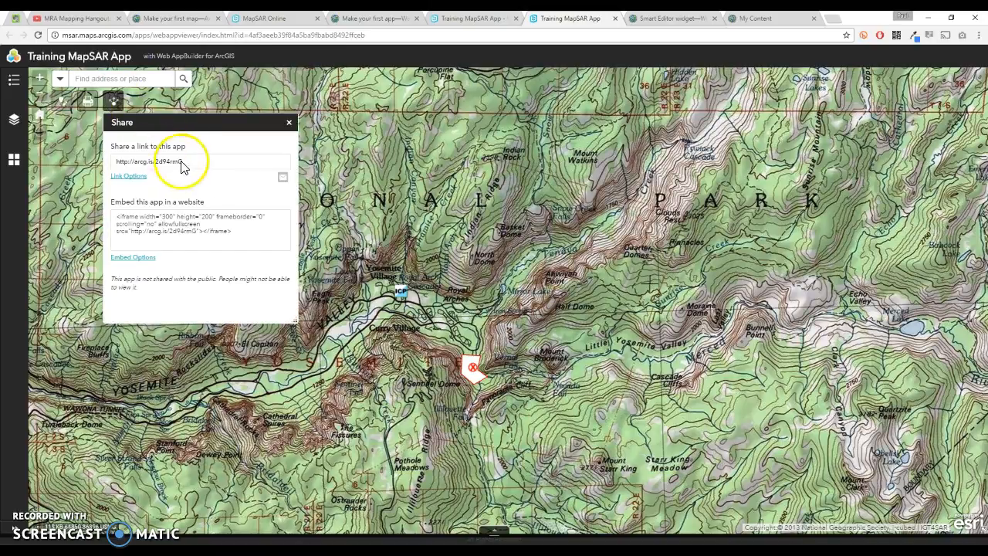
drag(194, 162, 107, 169)
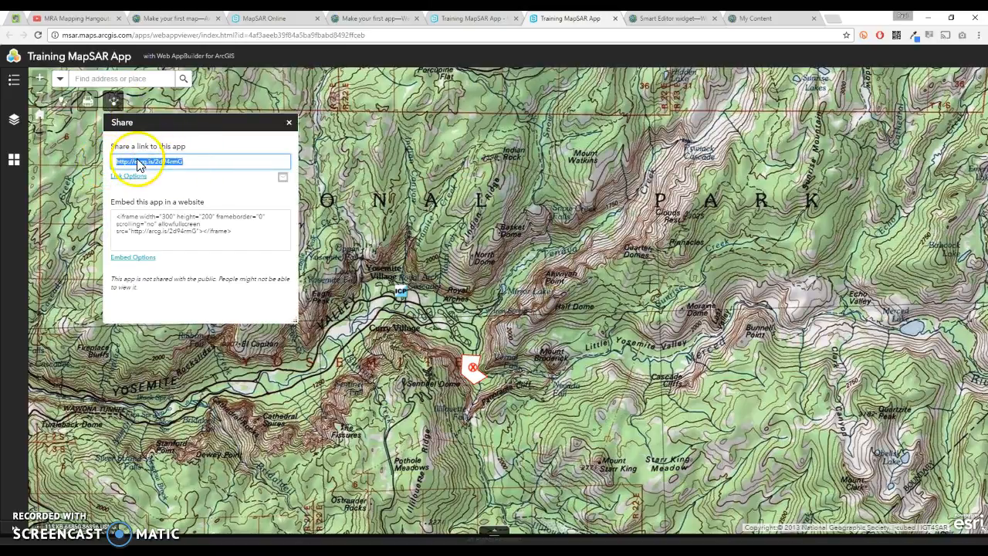
- Share the app link by email to generate a draft message, and switch back to the app in Chrome
click(283, 182)
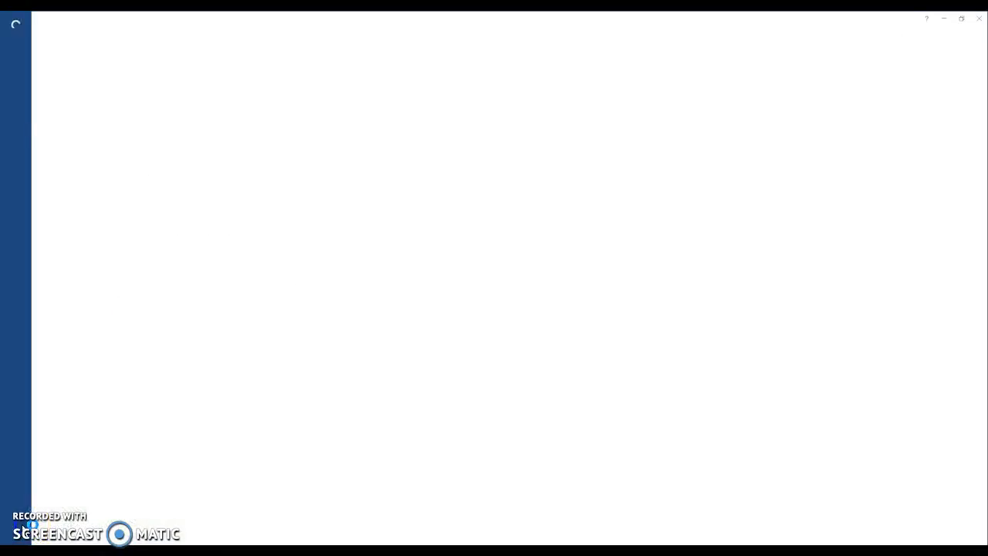
click(188, 550)
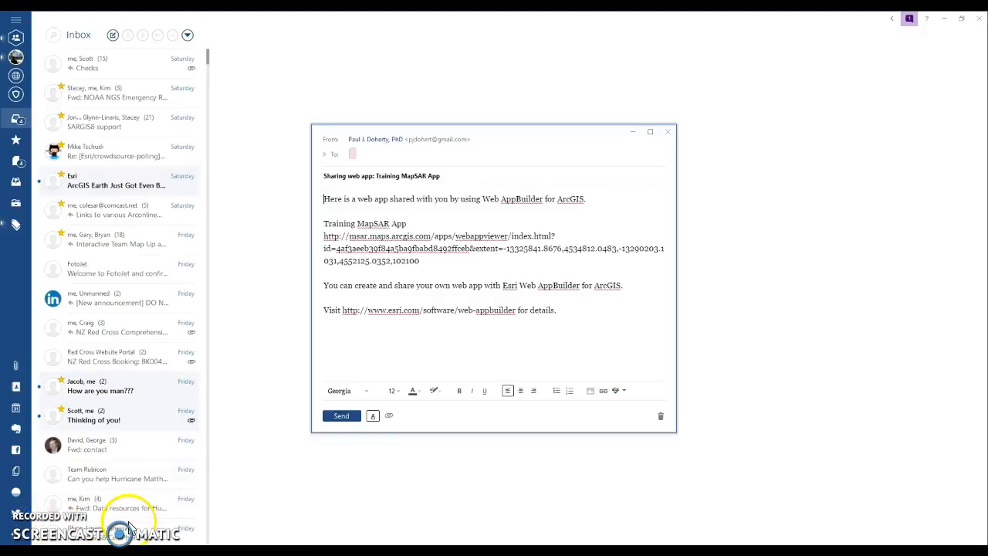
mouse_move(179, 549)
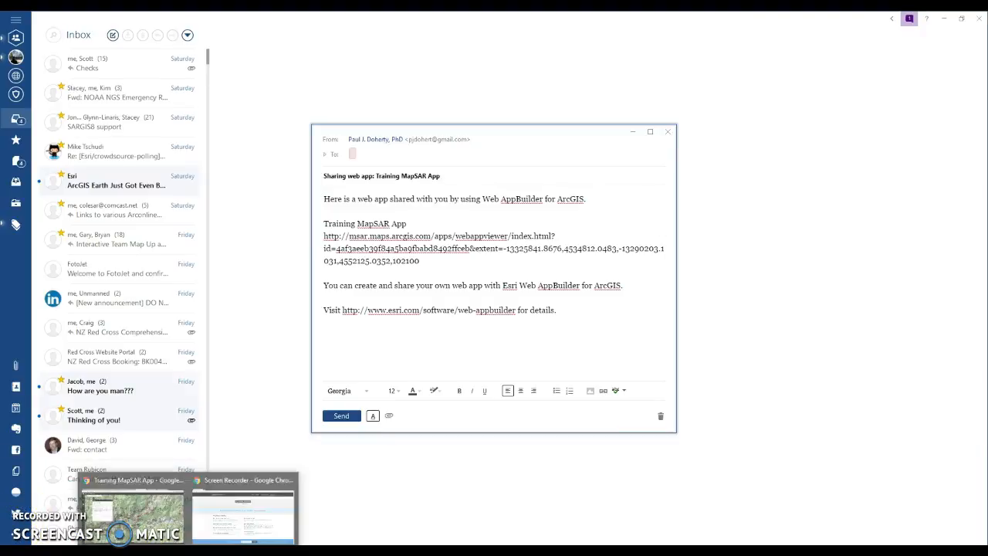
click(171, 515)
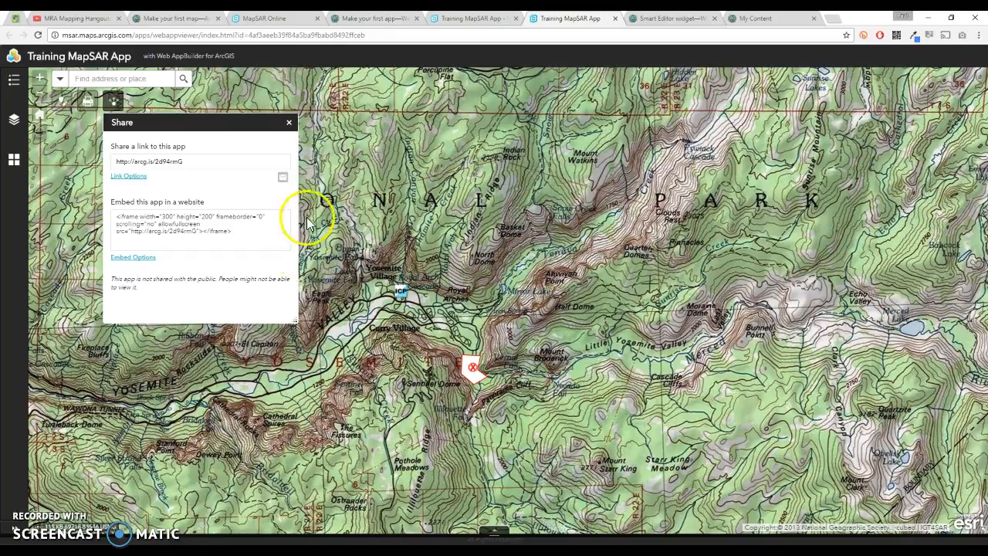
- In the Share widget's link options, enable automatic user authentication and select the full URL in the link preview
click(132, 179)
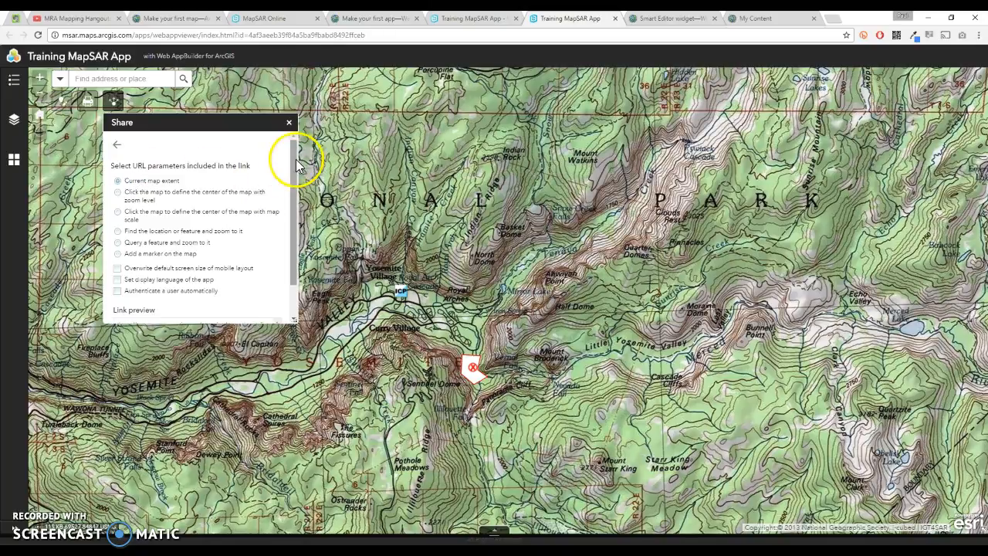
drag(295, 159, 301, 209)
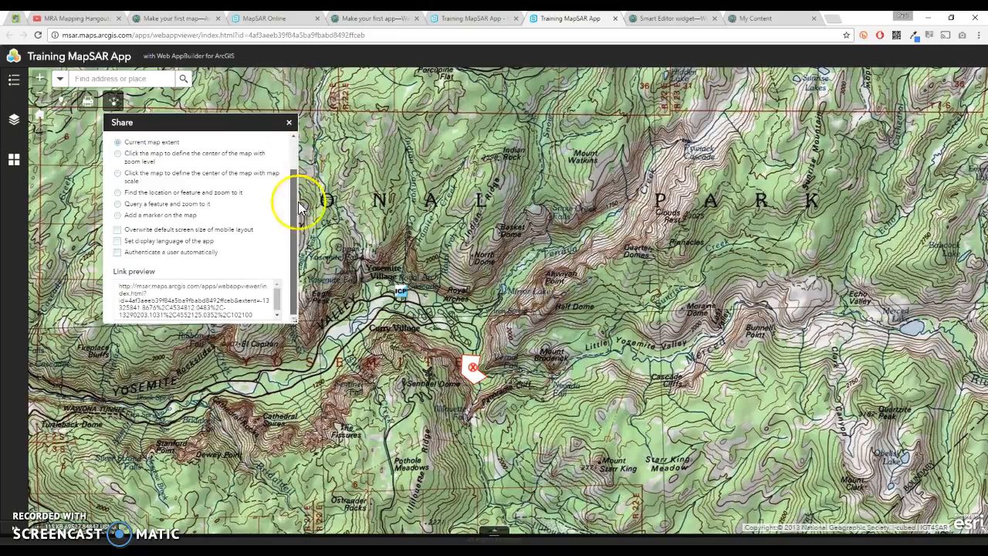
click(116, 254)
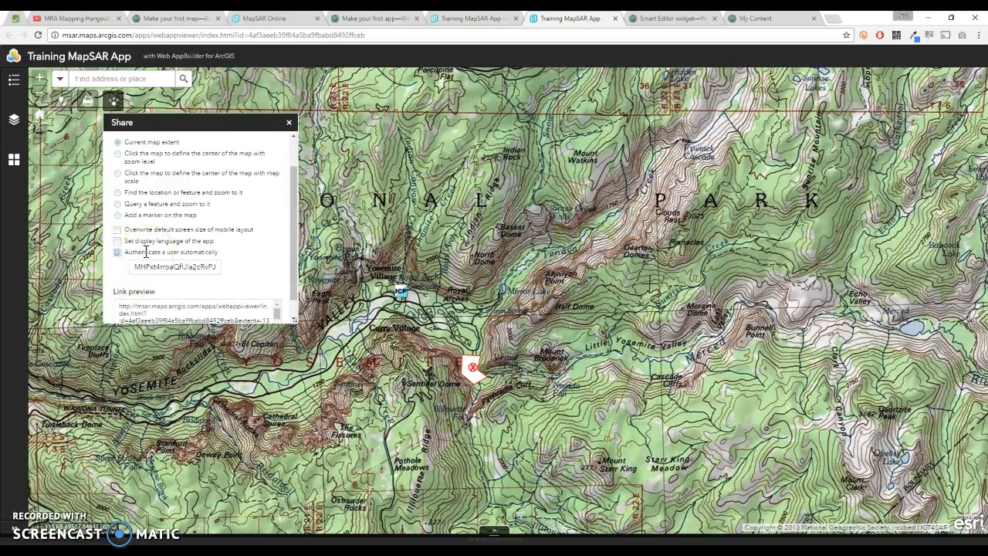
click(117, 254)
scroll(265, 239, down, 1)
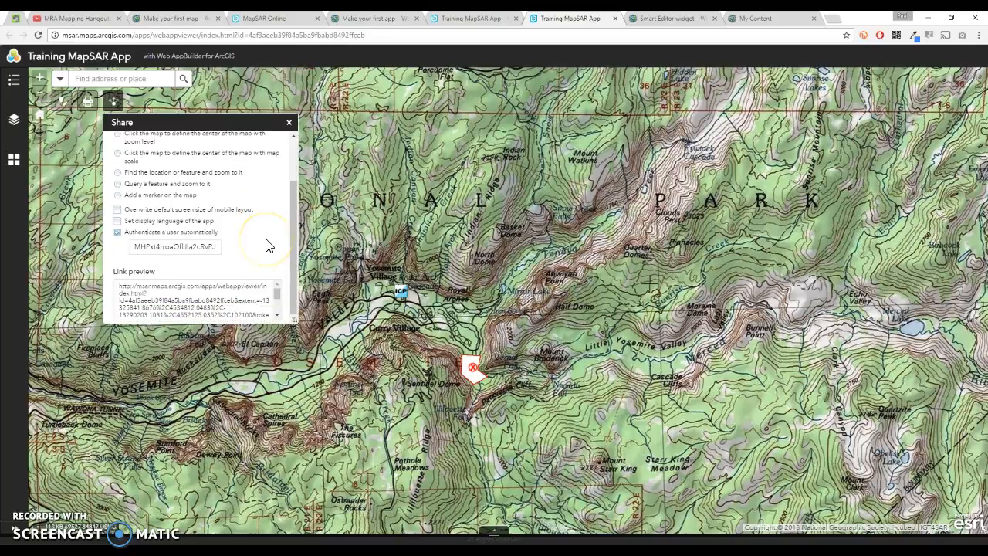
click(219, 308)
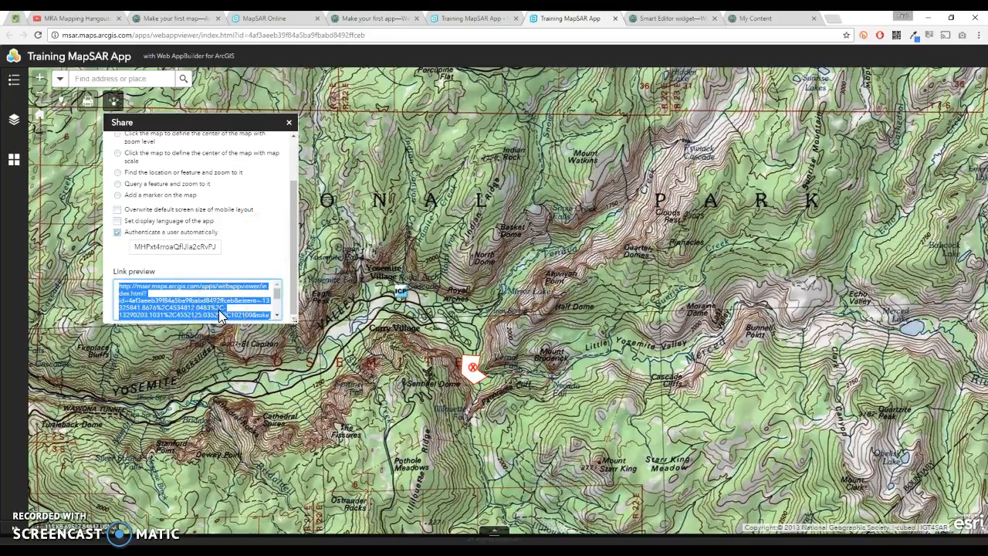